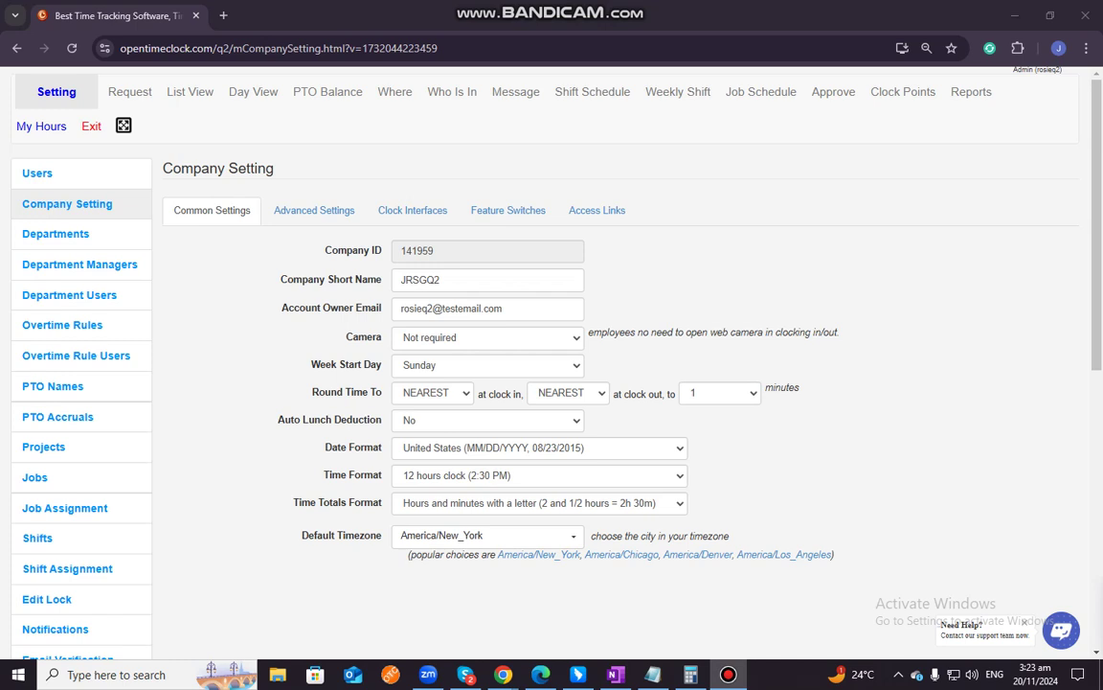
# Step: Go to the Shift Schedule page to show the empty November 2024 calendar
pyautogui.click(1018, 76)
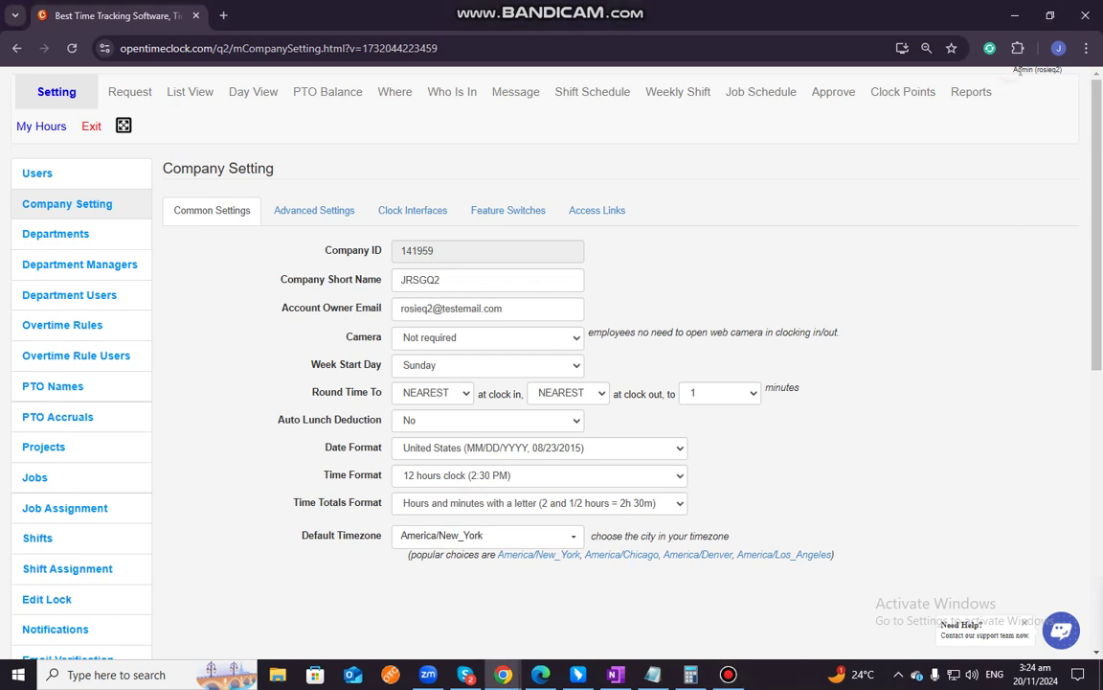
pyautogui.tripleClick(1020, 73)
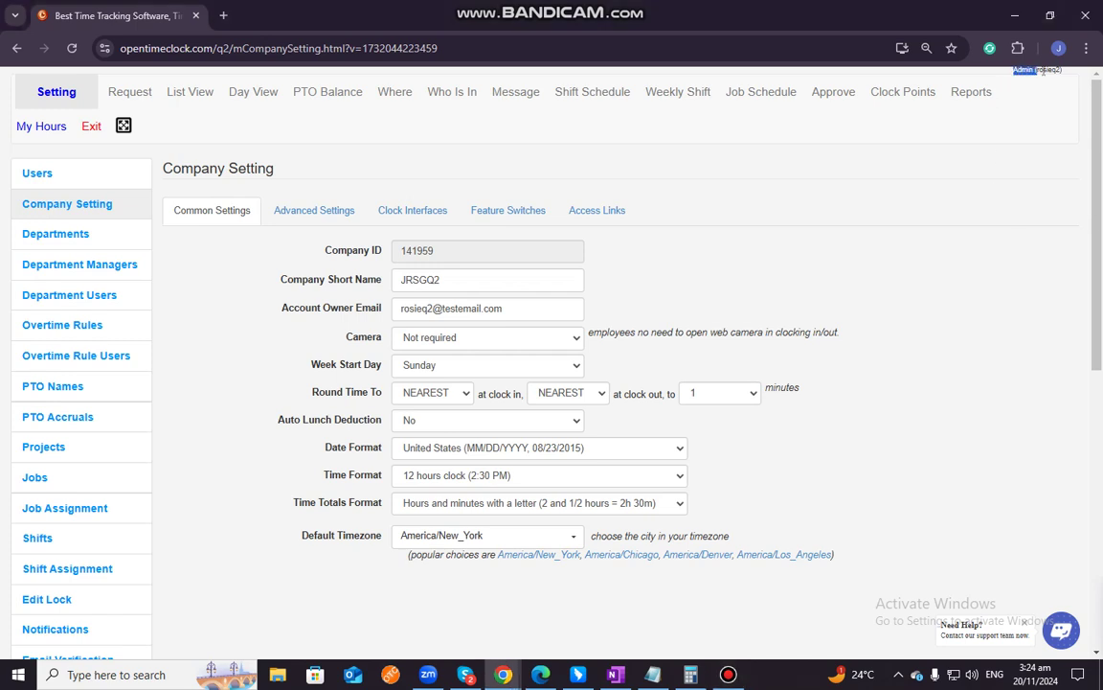
pyautogui.click(966, 220)
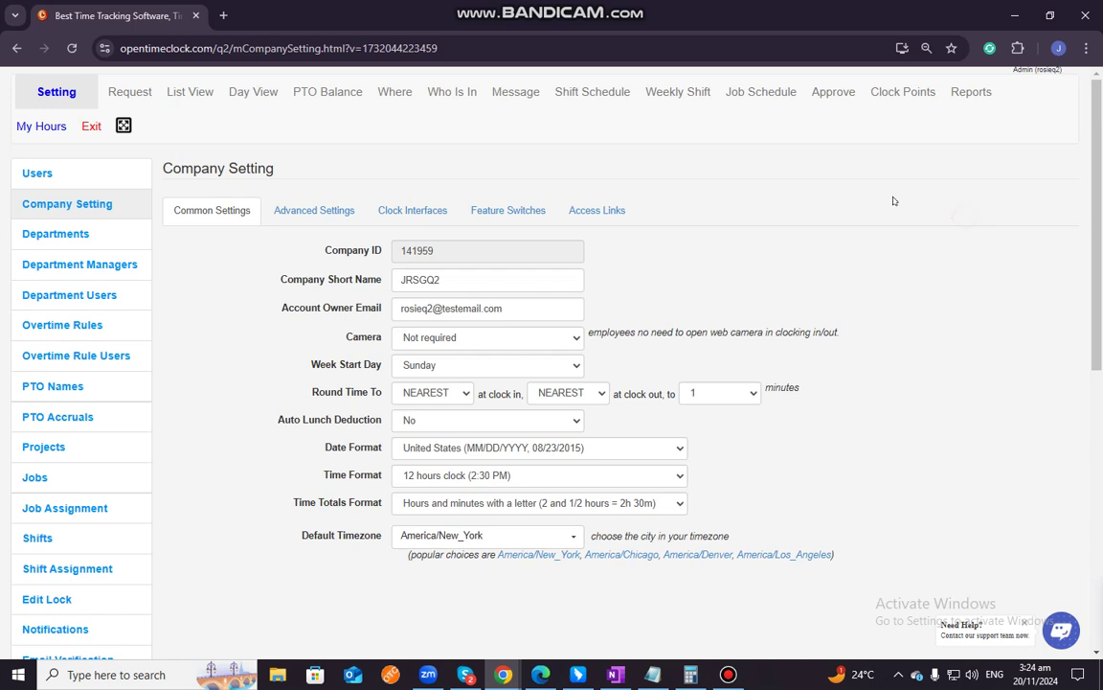
pyautogui.click(593, 92)
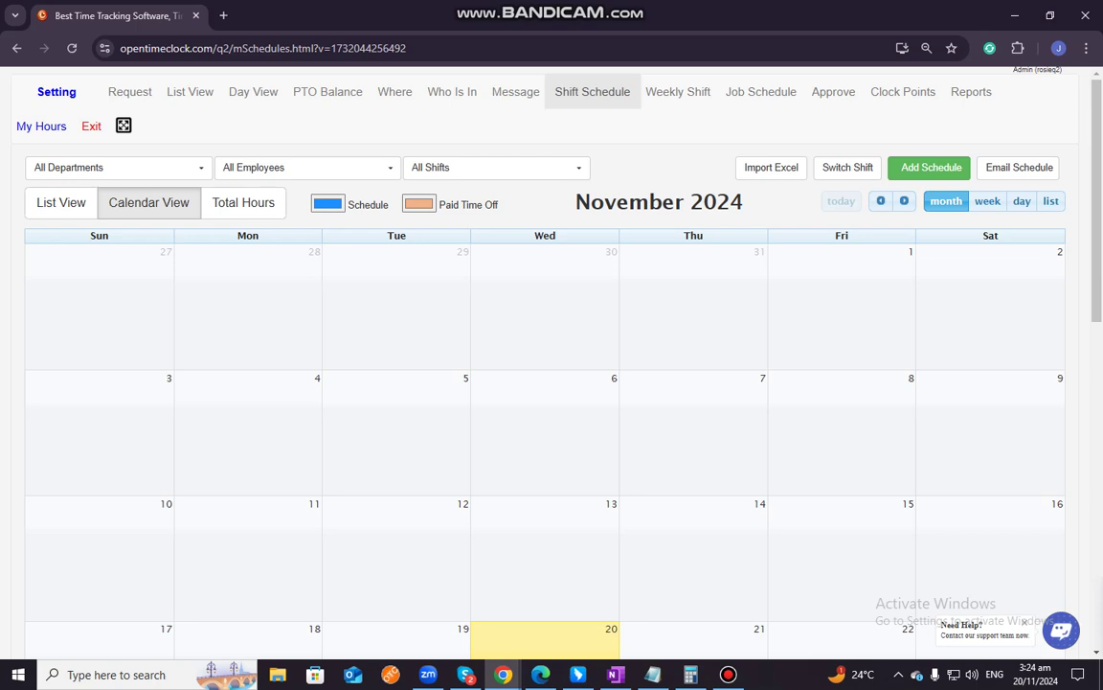
pyautogui.hotkey('alt', 'Tab')
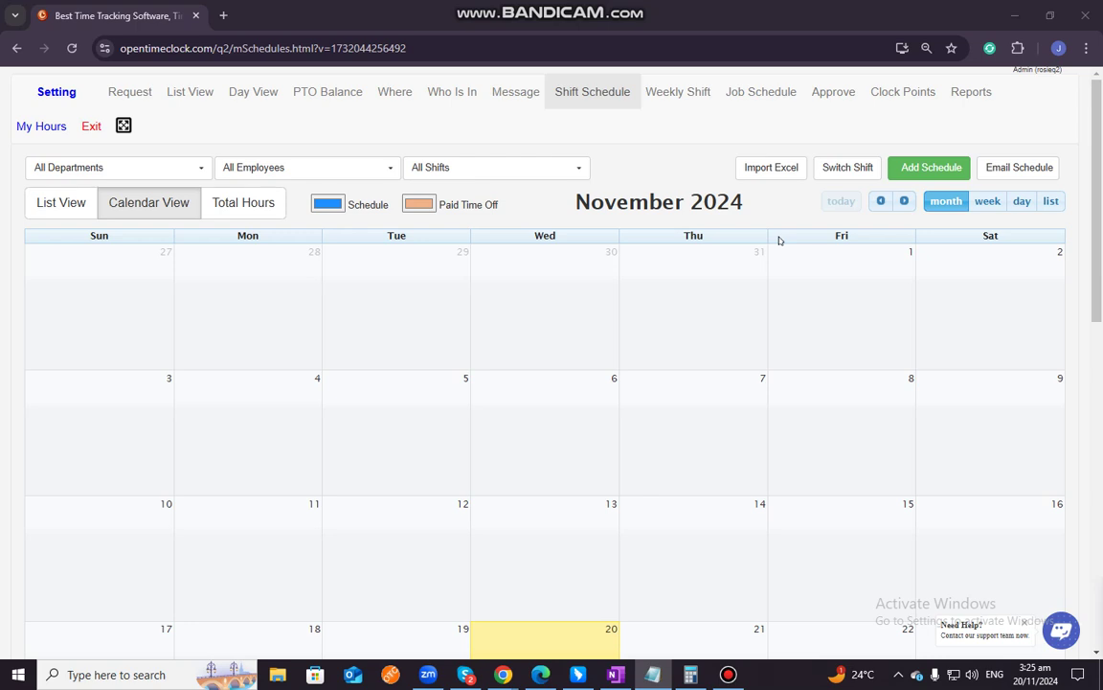
# Step: Start a new schedule and leave the department filter on All Departments
pyautogui.click(926, 170)
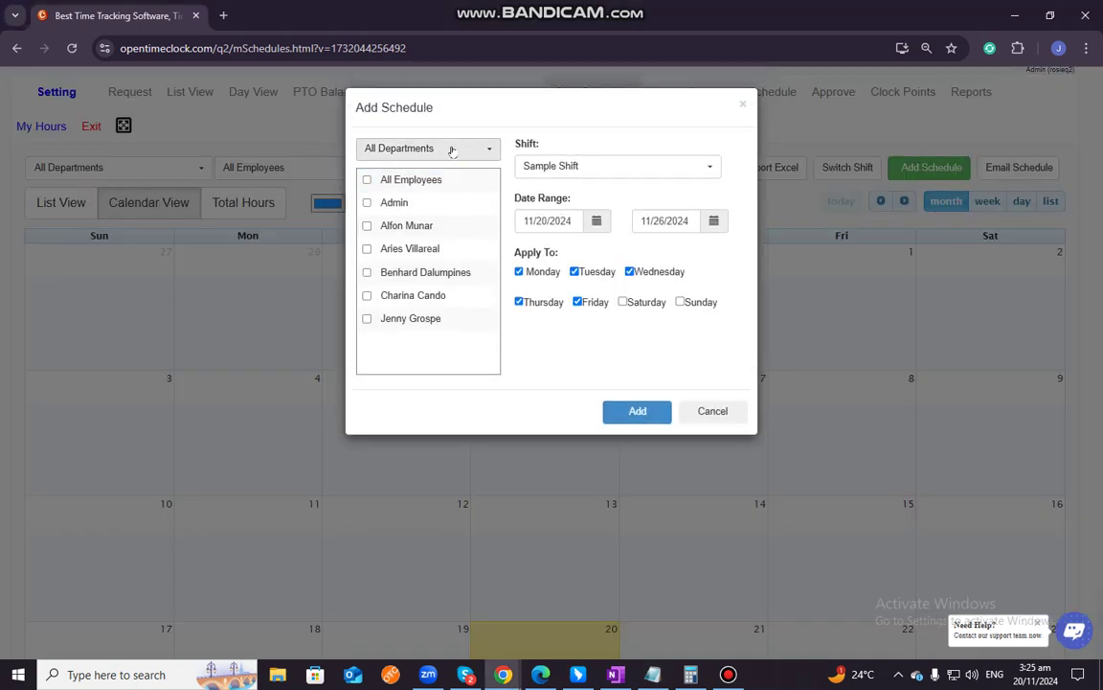
pyautogui.click(452, 151)
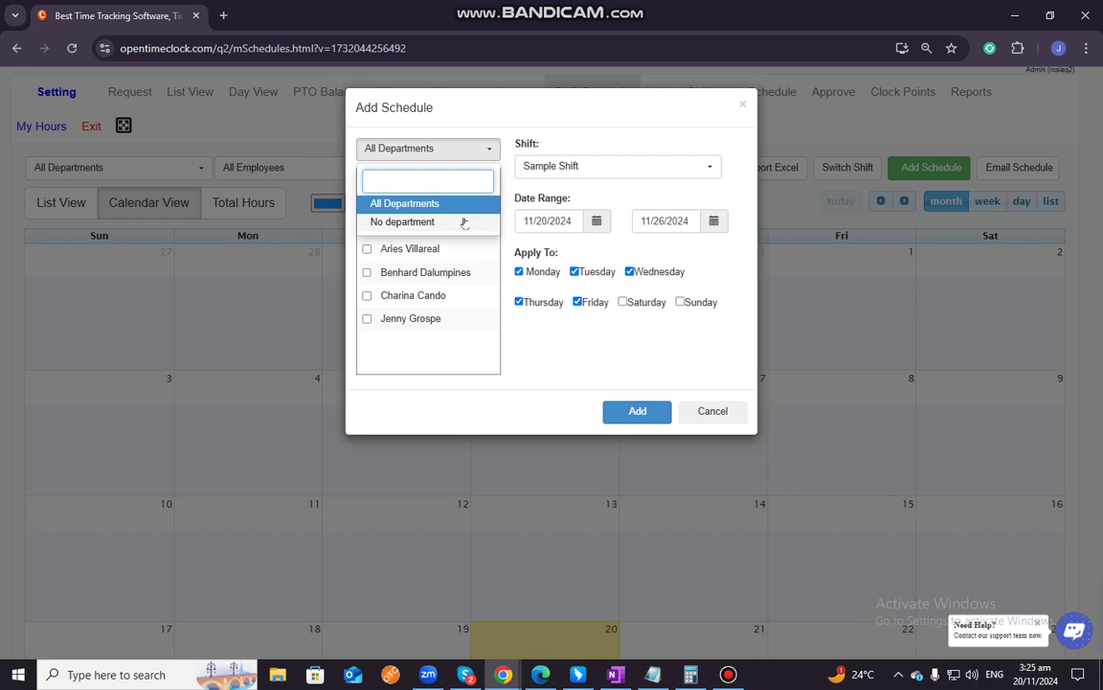
pyautogui.click(463, 149)
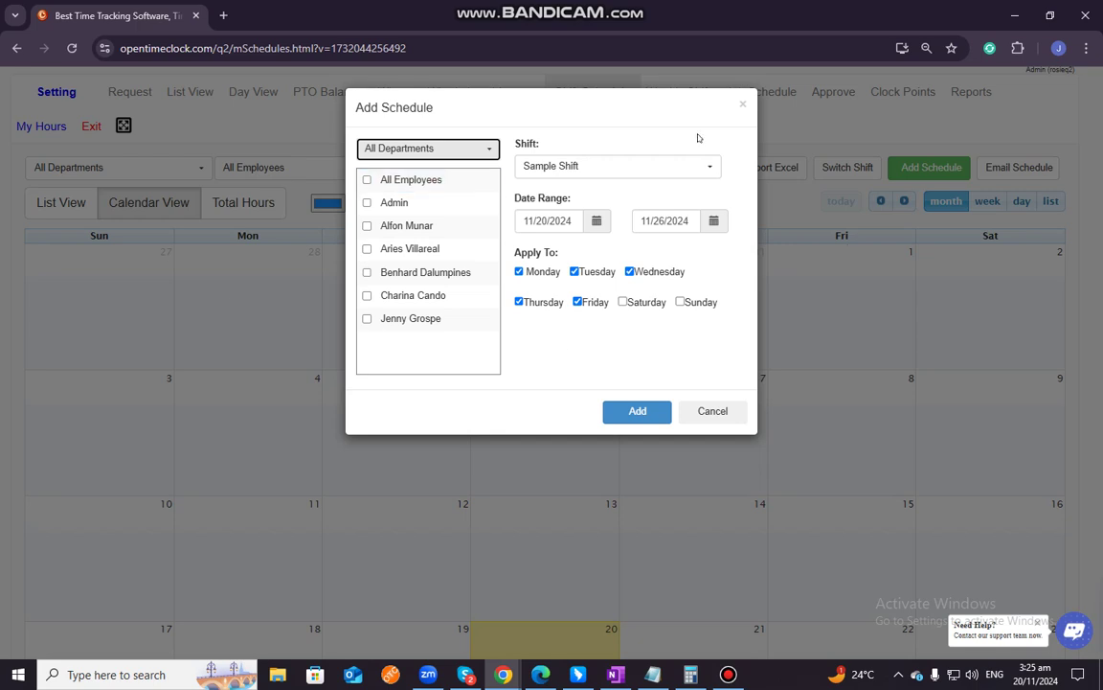
pyautogui.click(402, 151)
pyautogui.click(402, 152)
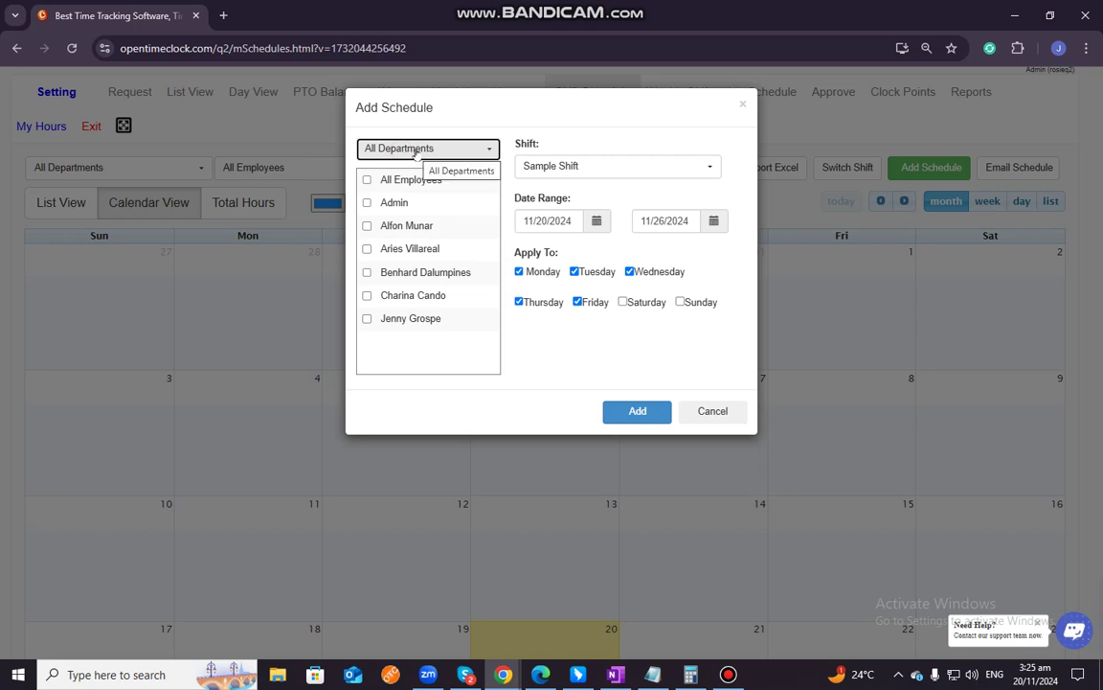
# Step: Set the schedule's shift to Sample Shift
pyautogui.click(611, 165)
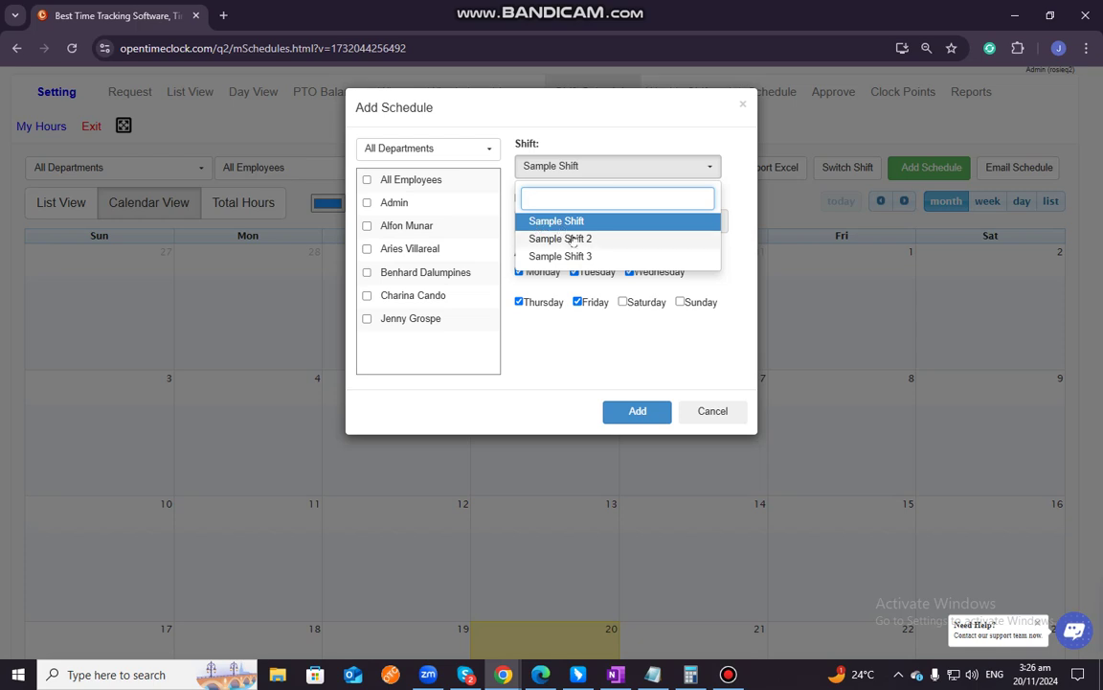
pyautogui.click(572, 240)
pyautogui.click(558, 165)
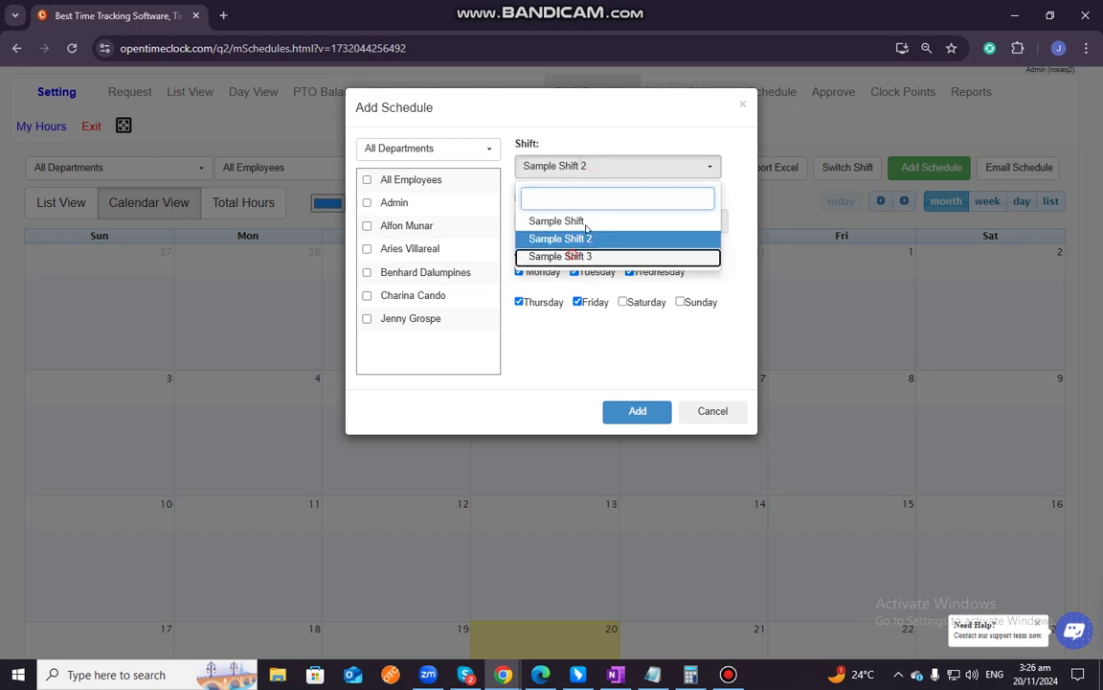
pyautogui.click(586, 221)
pyautogui.click(598, 168)
pyautogui.click(574, 222)
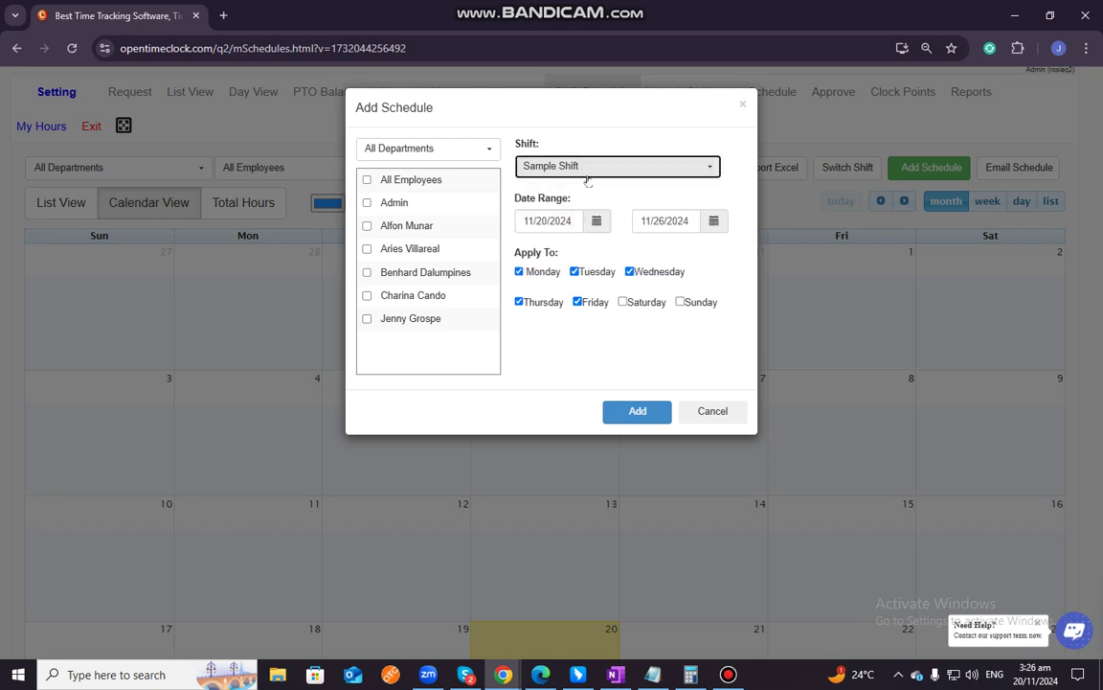
# Step: Tick the three employees listed below Admin
pyautogui.click(367, 228)
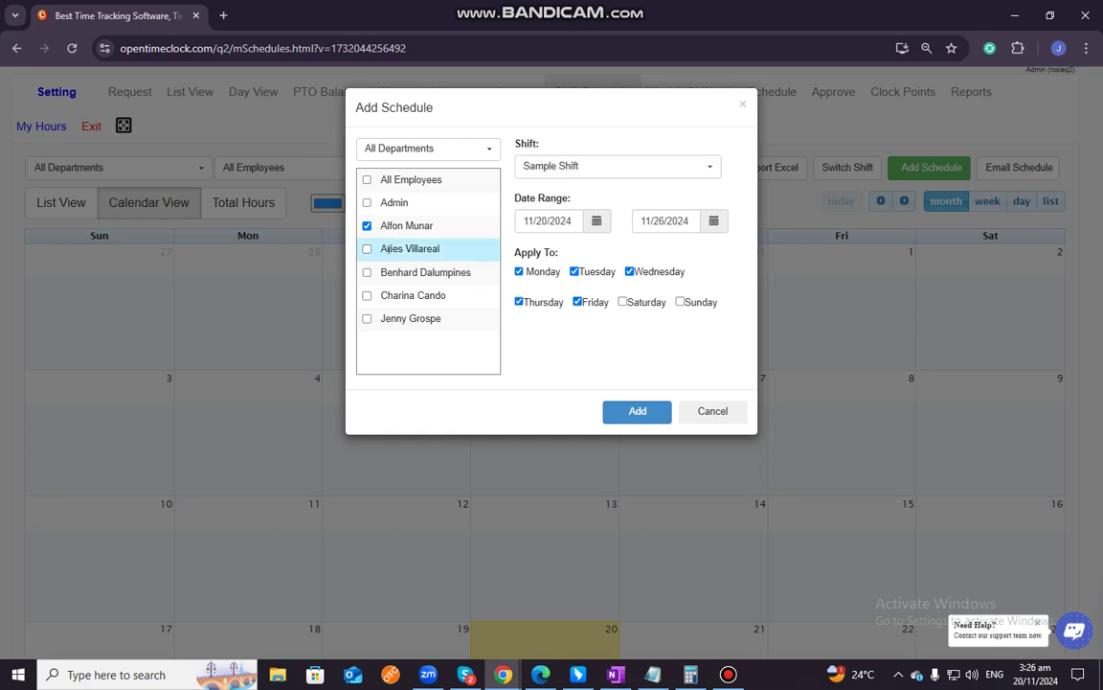
pyautogui.click(367, 249)
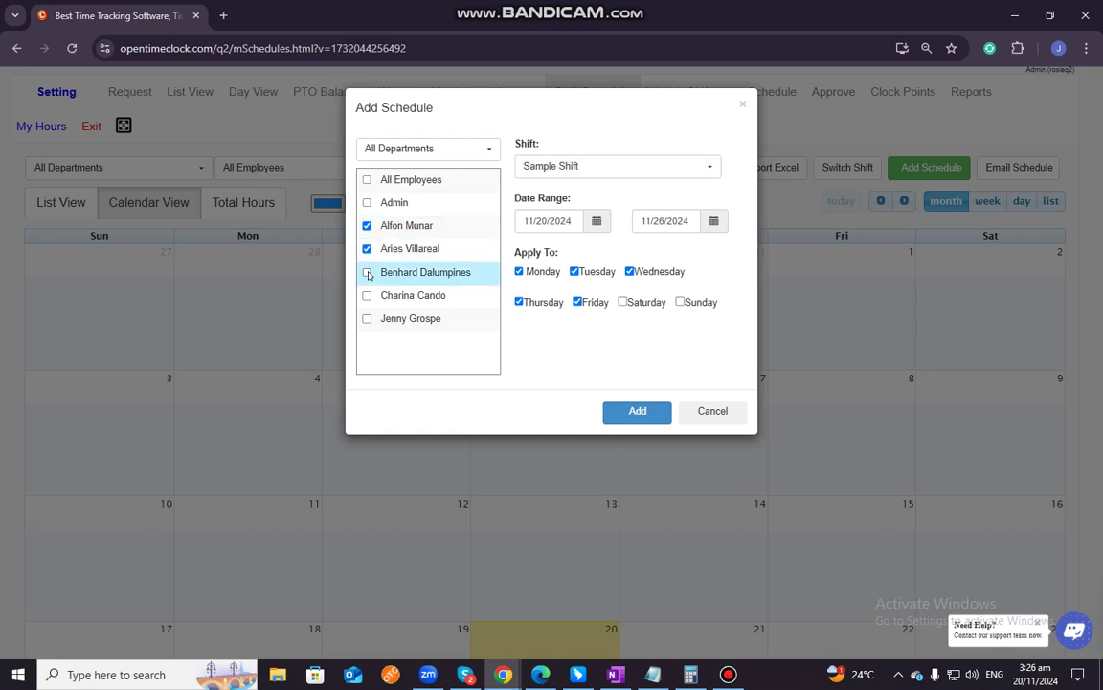
pyautogui.click(367, 273)
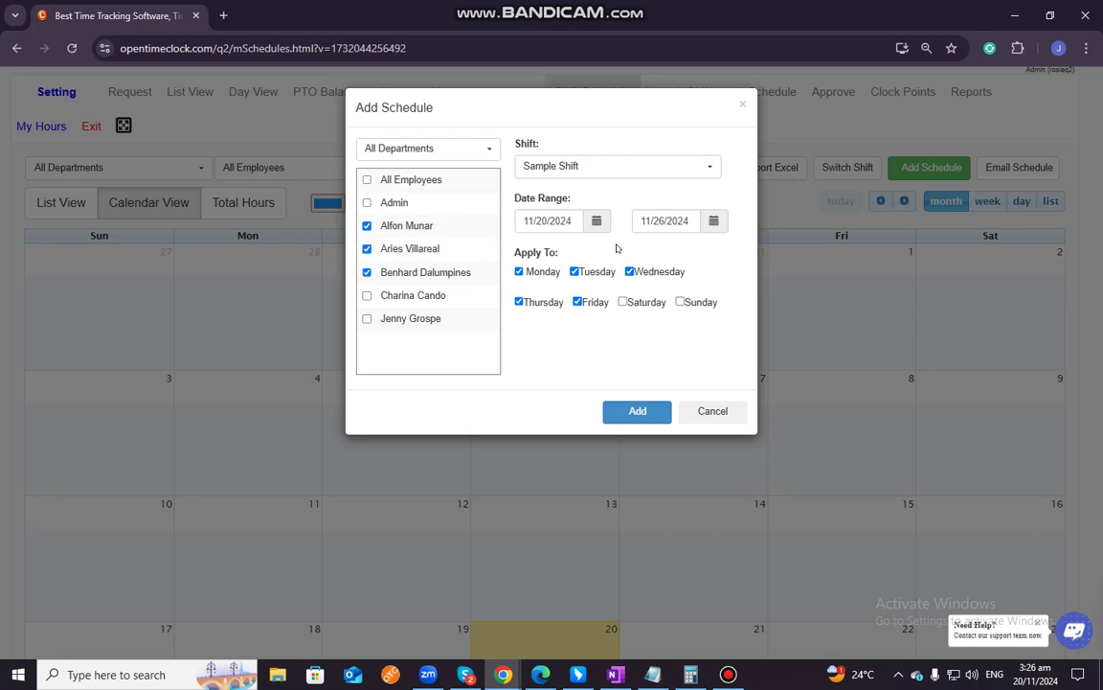
# Step: Set the schedule dates from 11/18/2024 to 11/22/2024
pyautogui.click(596, 221)
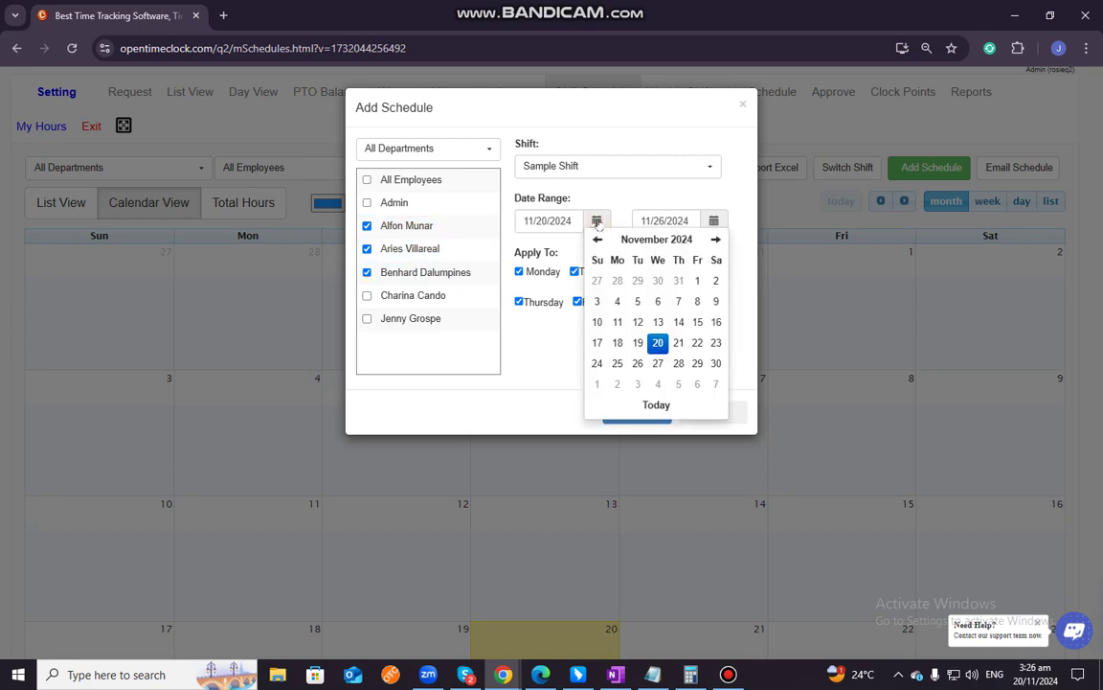
pyautogui.click(618, 343)
pyautogui.click(713, 221)
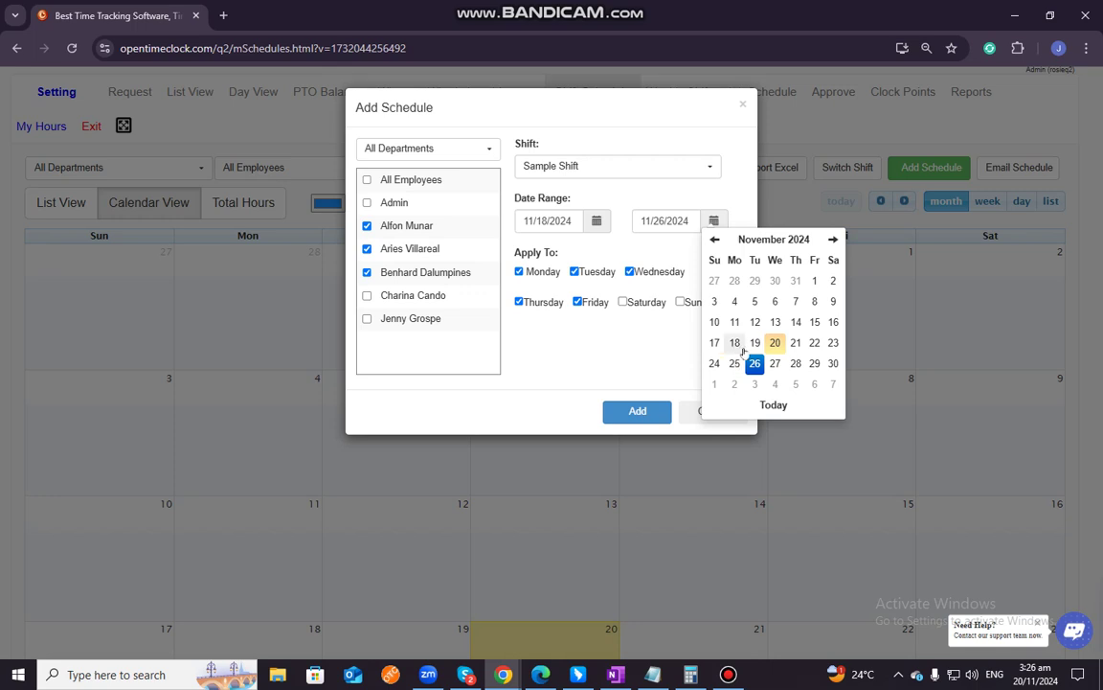
pyautogui.click(815, 344)
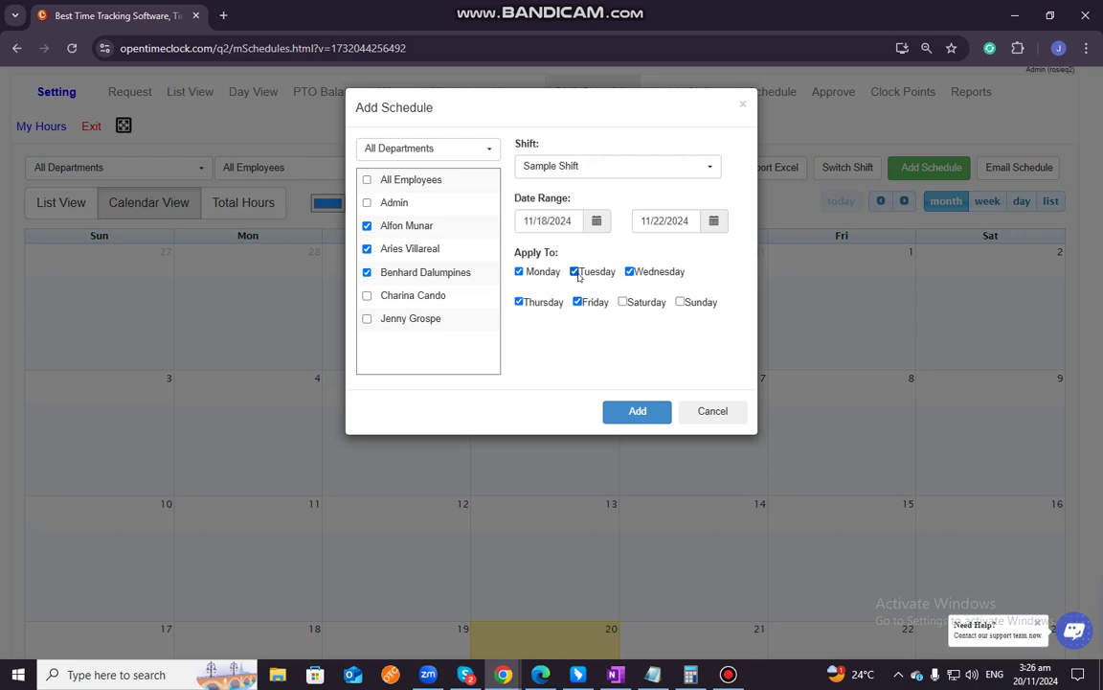
# Step: Untick Tuesday and Thursday so only Monday, Wednesday and Friday remain, then add the schedule
pyautogui.click(574, 272)
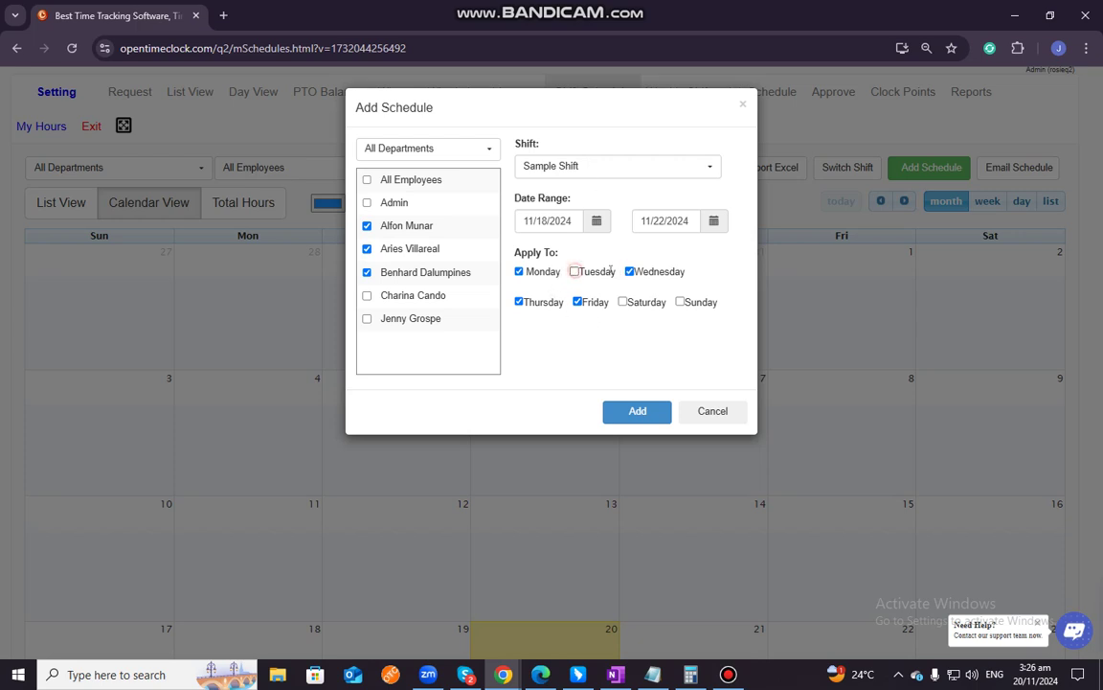
pyautogui.click(519, 302)
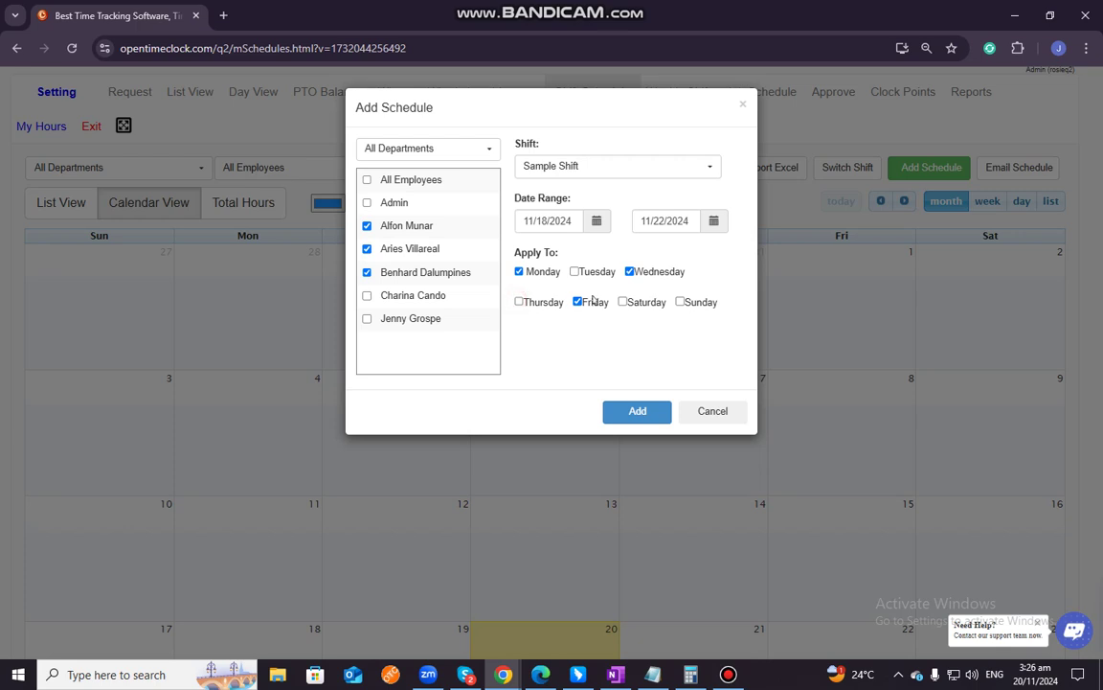
pyautogui.click(626, 412)
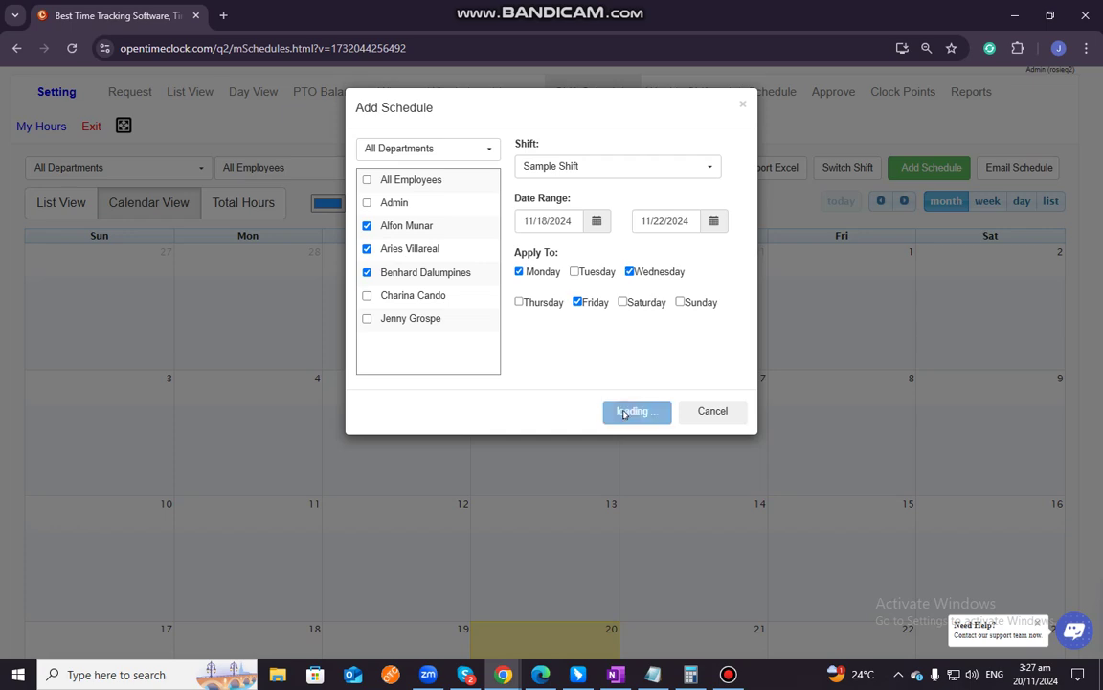
# Step: Scroll the calendar to check the 8a Sample Shift entries on November 18, 20 and 22
pyautogui.scroll(-1, 644, 442)
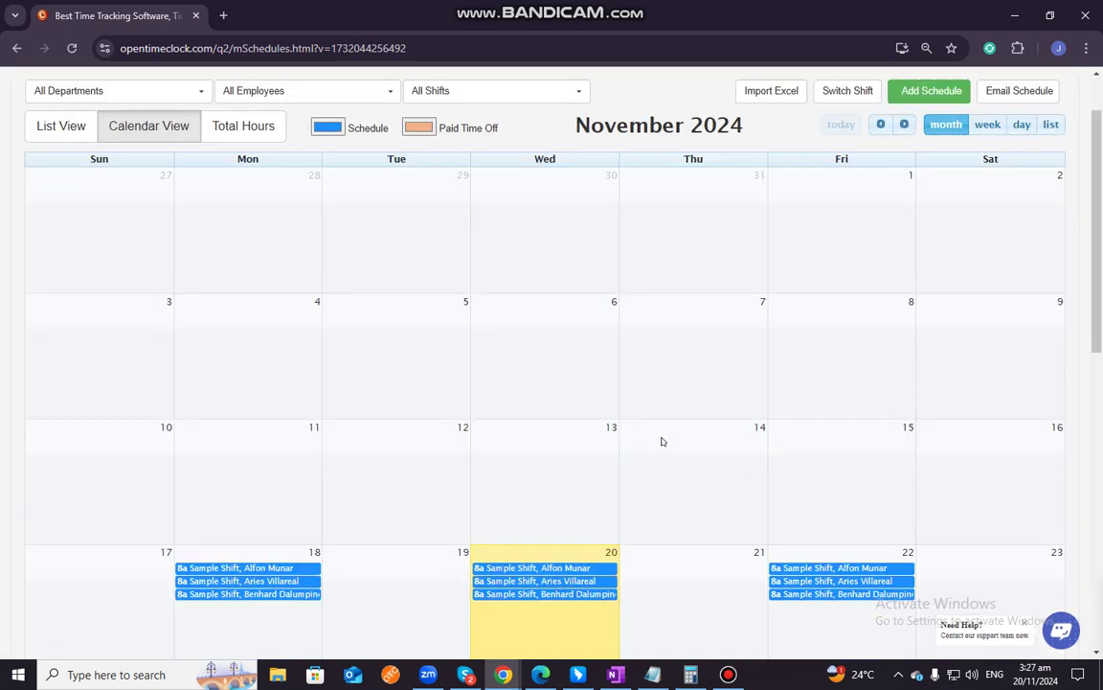
pyautogui.scroll(-2, 661, 440)
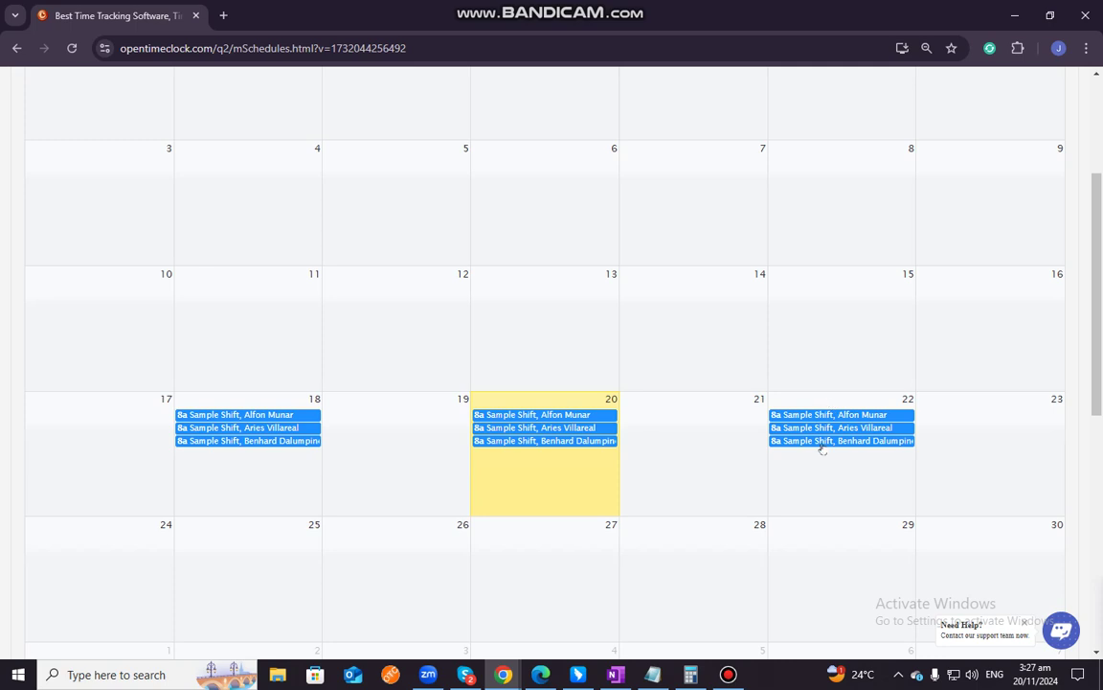
pyautogui.scroll(1, 273, 498)
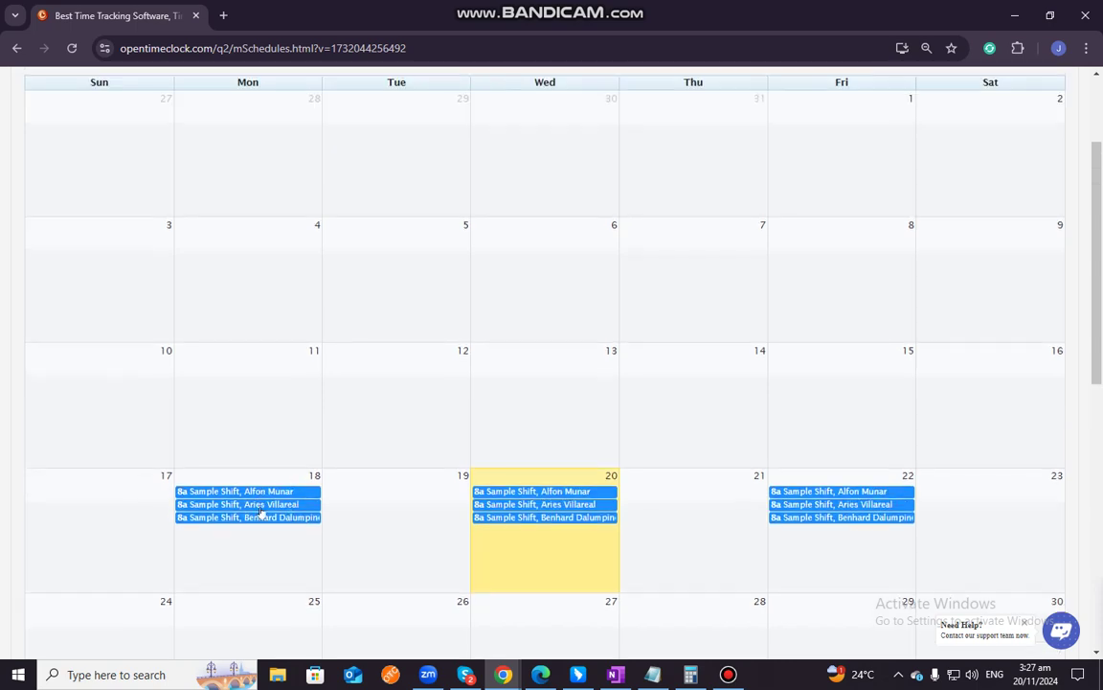
pyautogui.scroll(1, 299, 590)
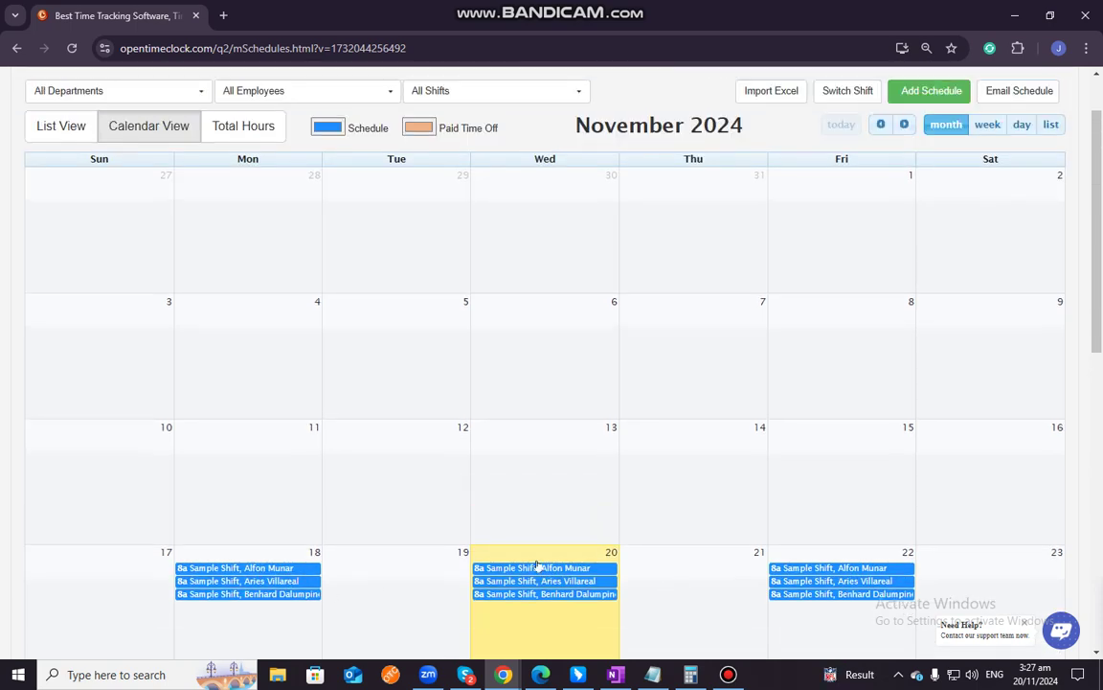
pyautogui.scroll(-1, 278, 522)
pyautogui.scroll(2, 300, 400)
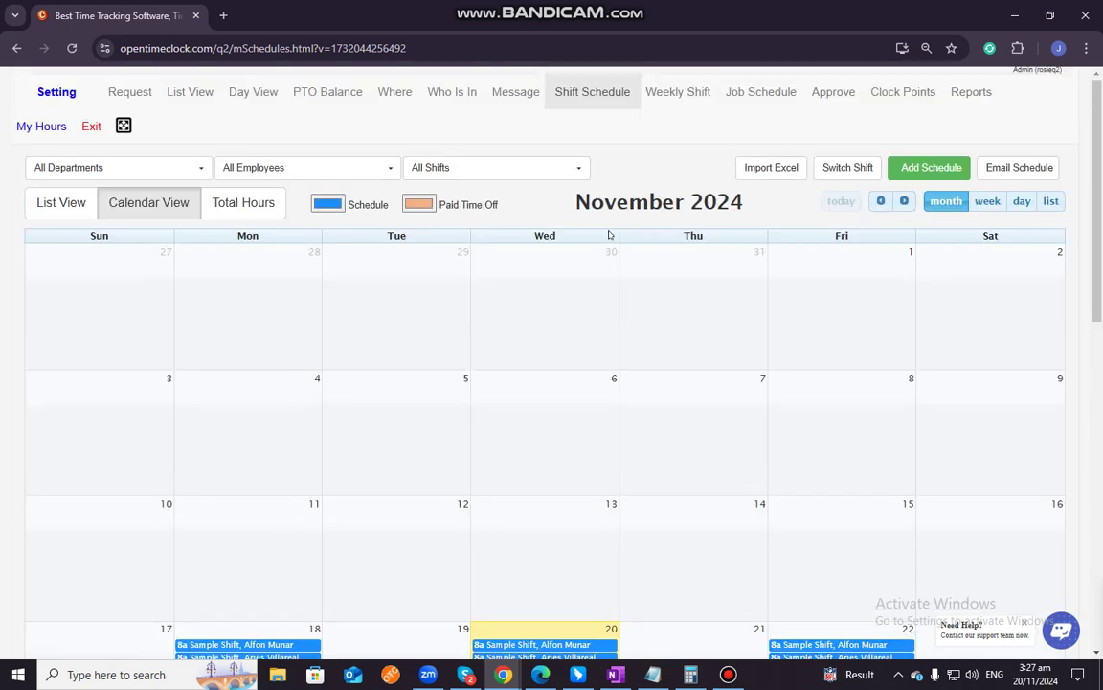
pyautogui.scroll(-1, 534, 356)
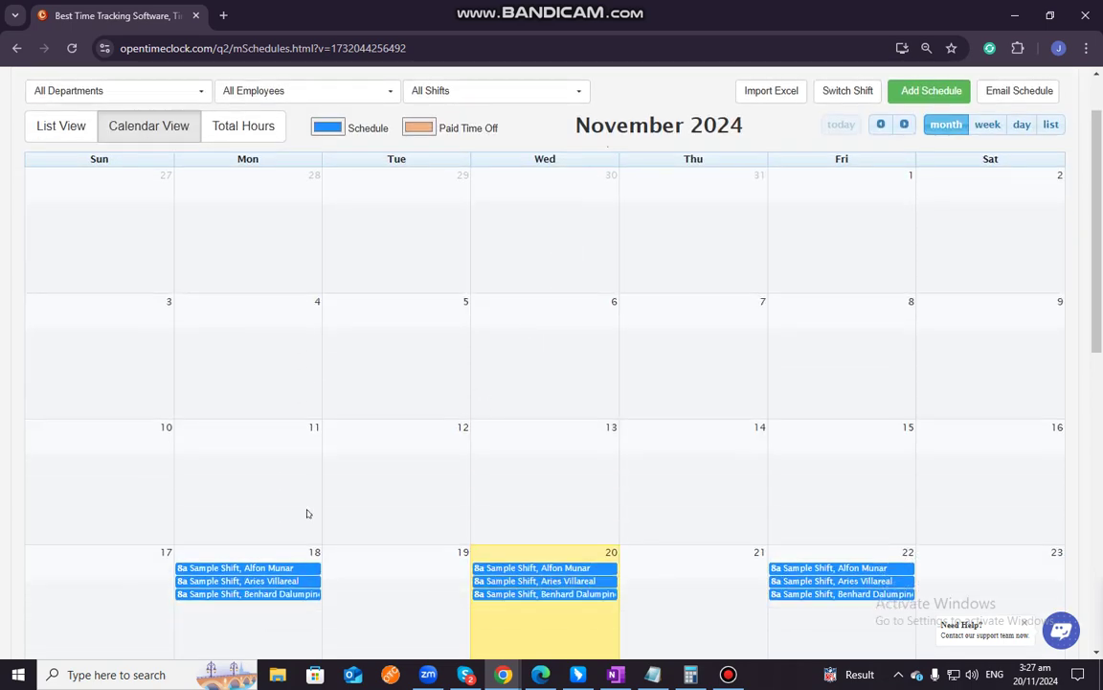
pyautogui.scroll(-1, 389, 556)
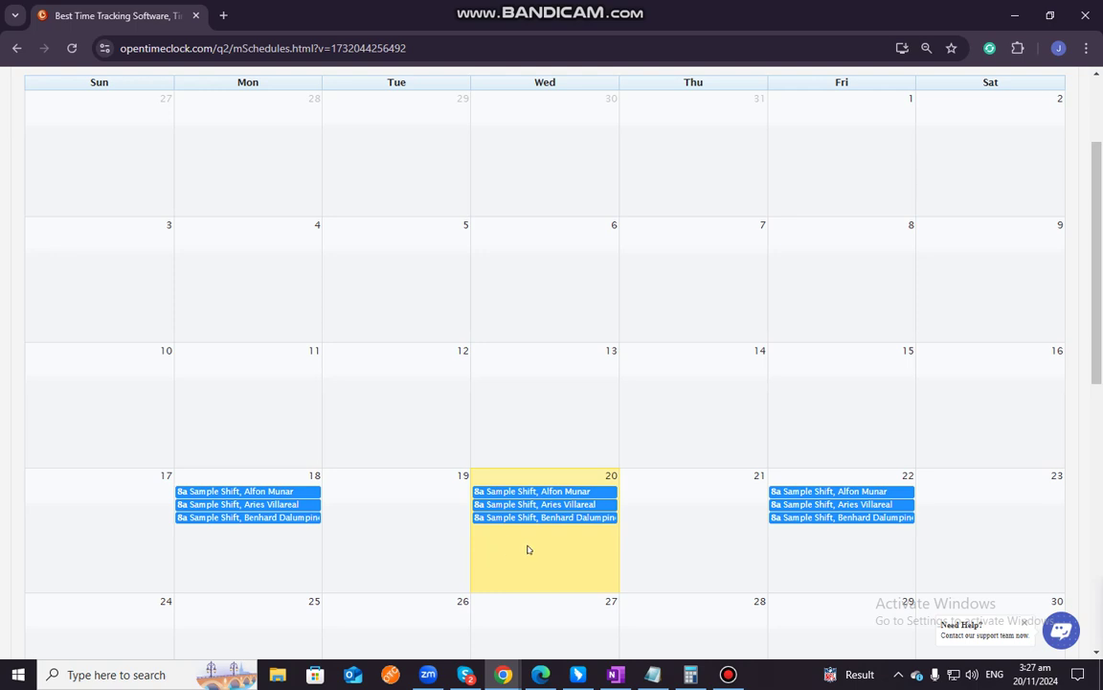
pyautogui.scroll(1, 869, 554)
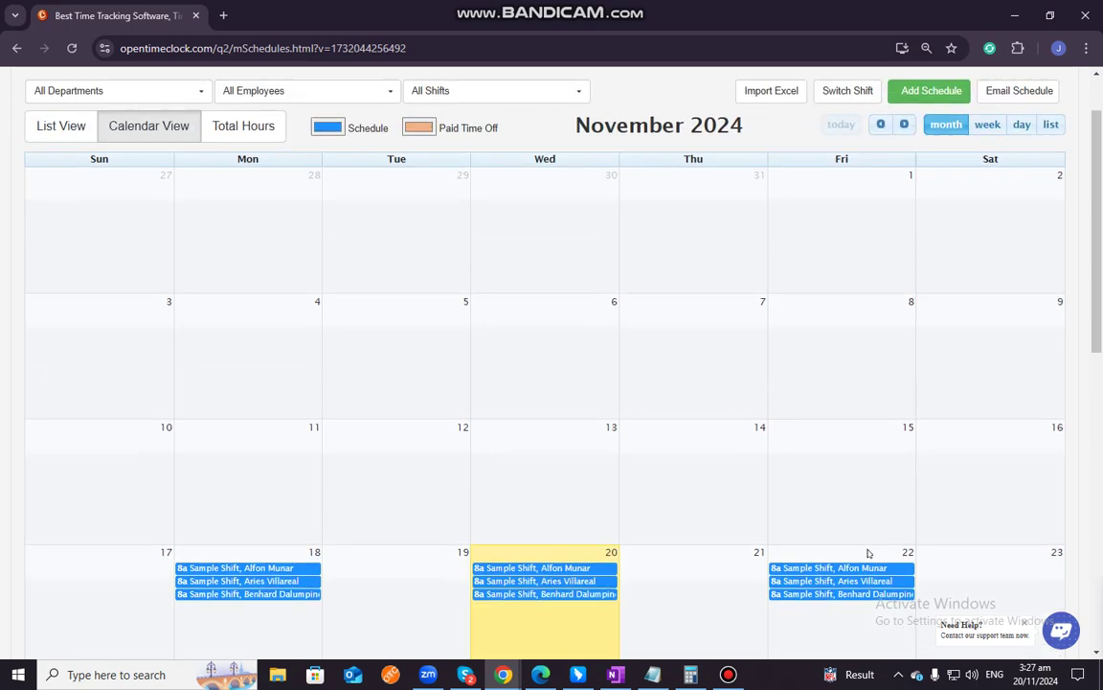
pyautogui.scroll(1, 868, 553)
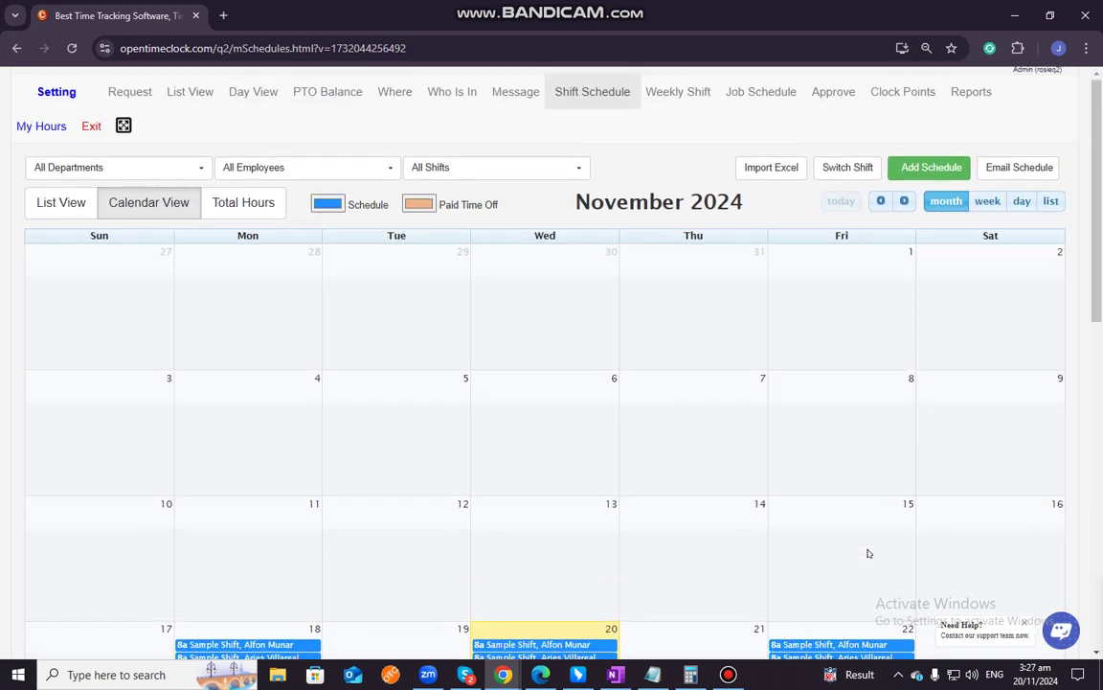
pyautogui.scroll(-2, 868, 554)
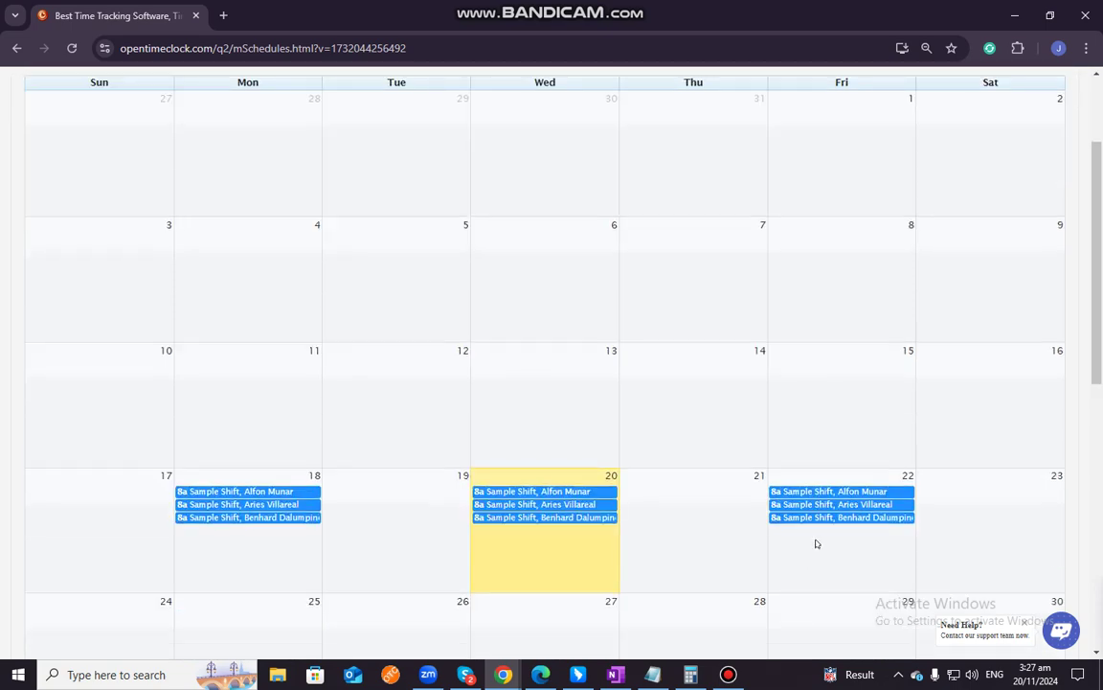
pyautogui.scroll(2, 816, 544)
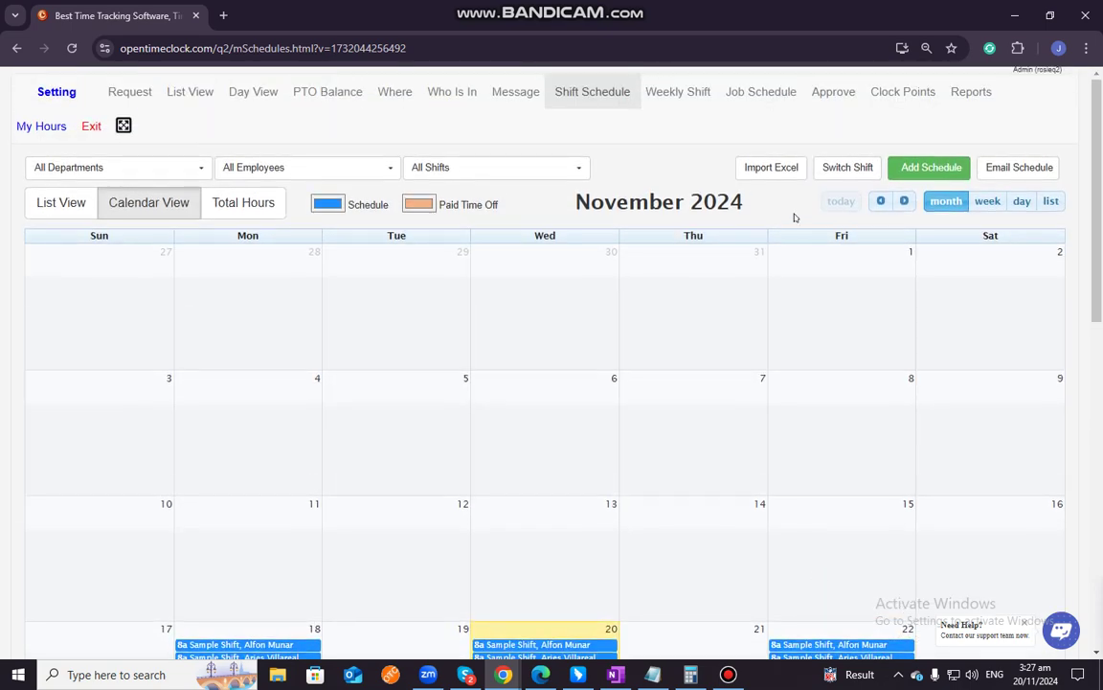
# Step: Start another schedule for the last two employees with Sample Shift 2
pyautogui.click(917, 167)
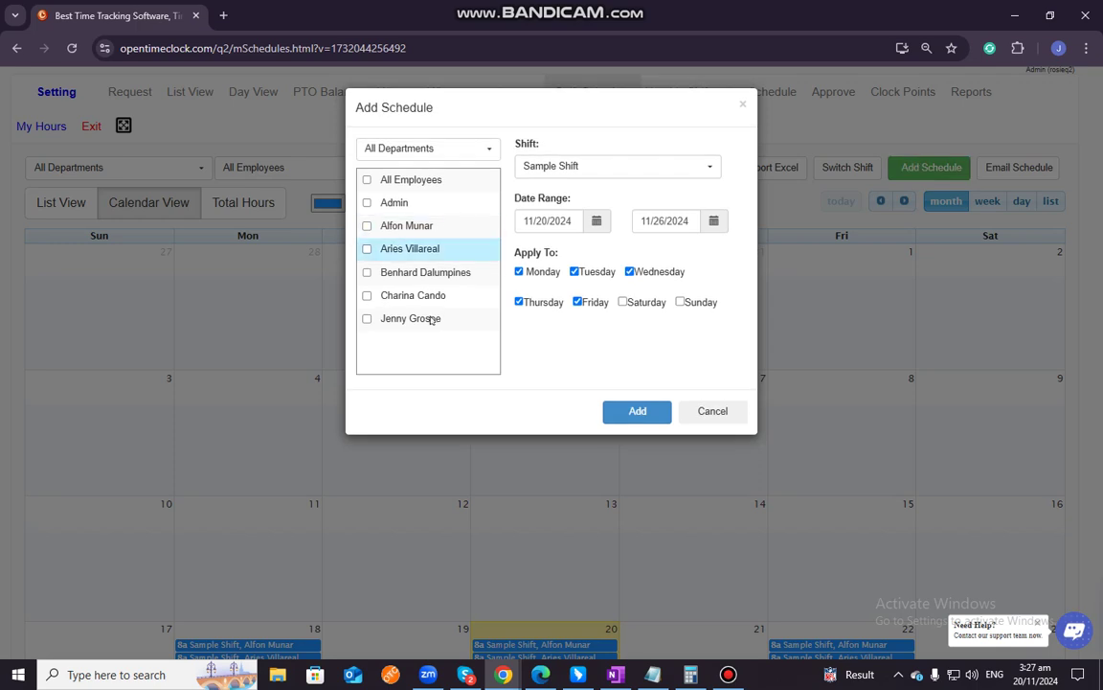
pyautogui.click(367, 296)
pyautogui.click(367, 318)
pyautogui.click(575, 167)
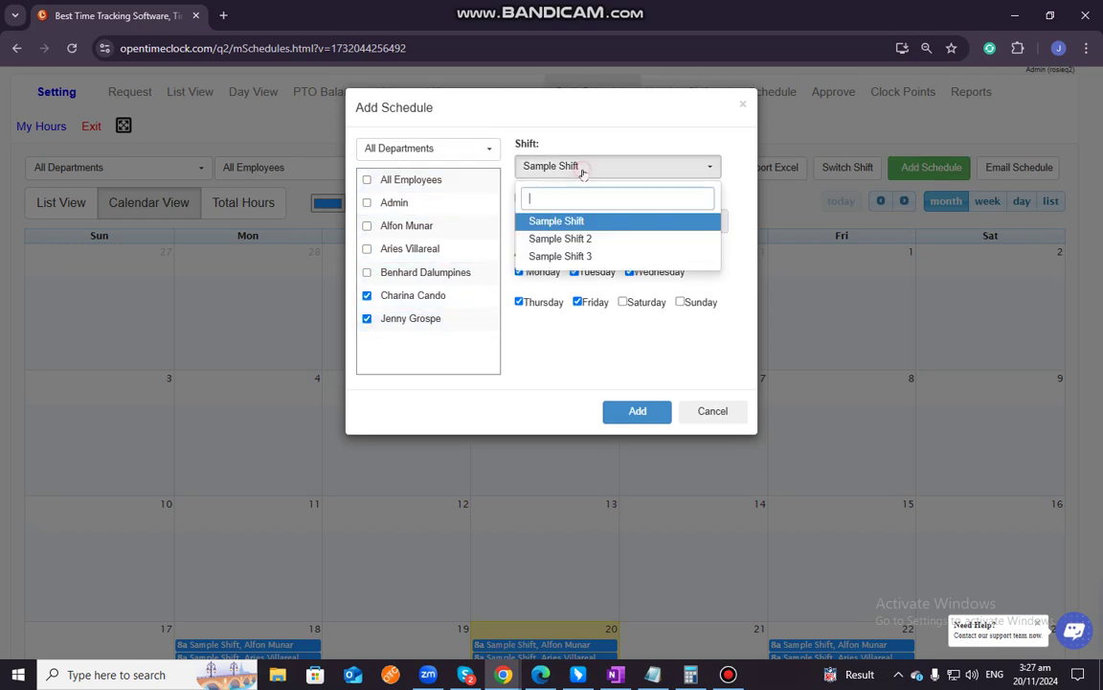
pyautogui.click(581, 239)
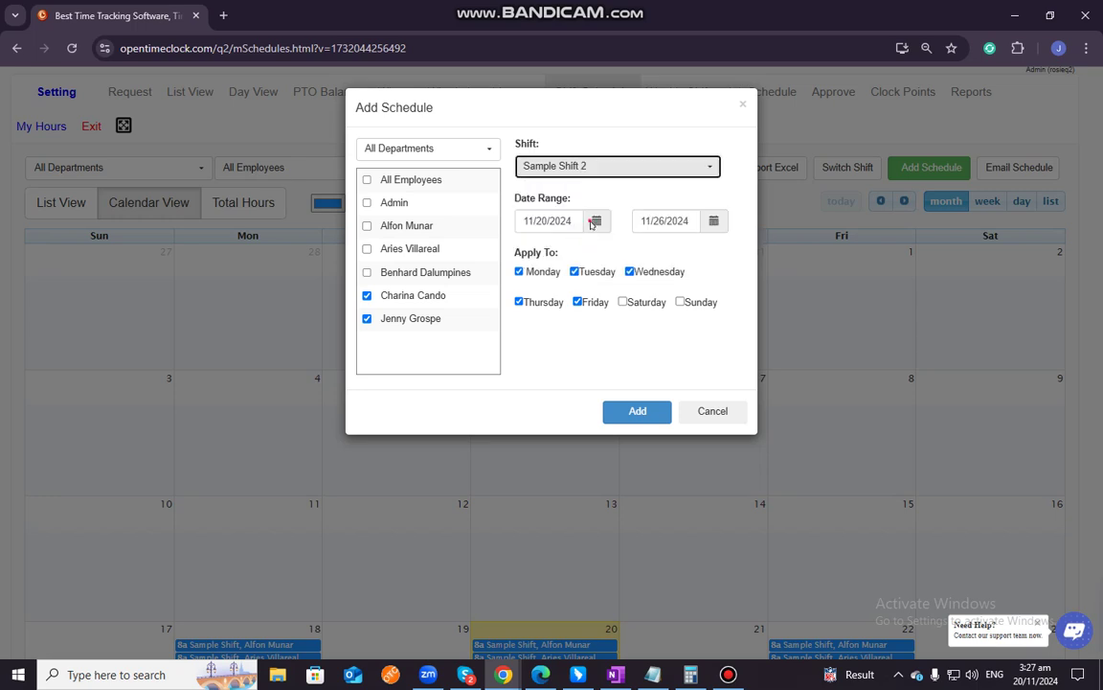
# Step: Set the schedule dates from 11/18/2024 to 11/22/2024
pyautogui.click(593, 221)
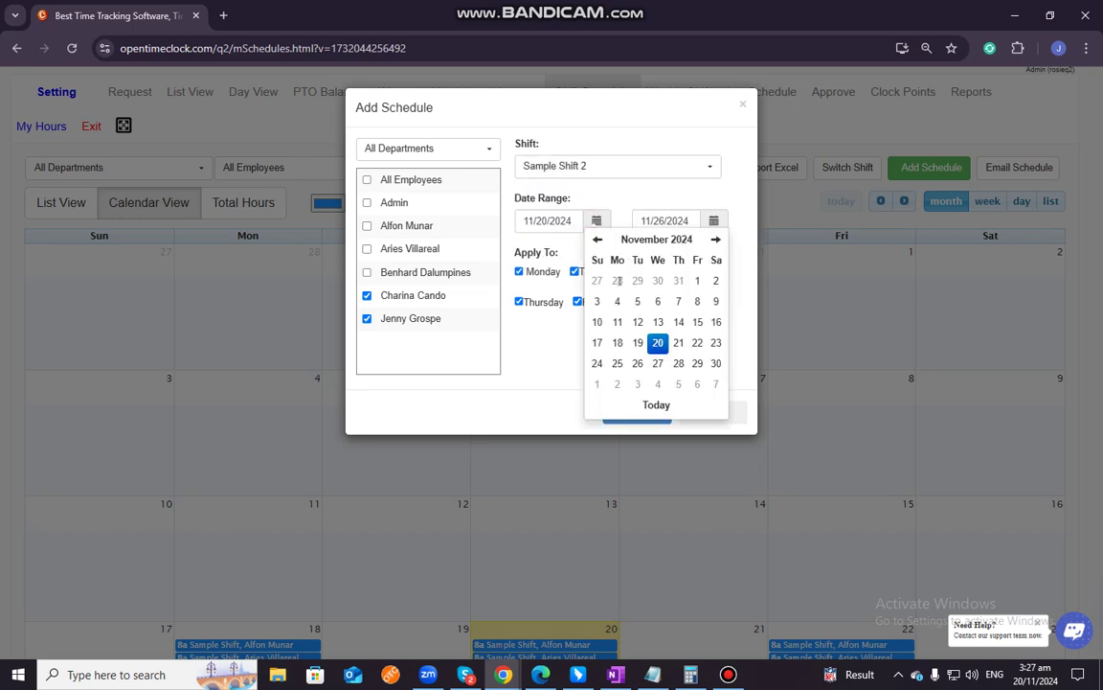
pyautogui.click(617, 343)
pyautogui.click(714, 221)
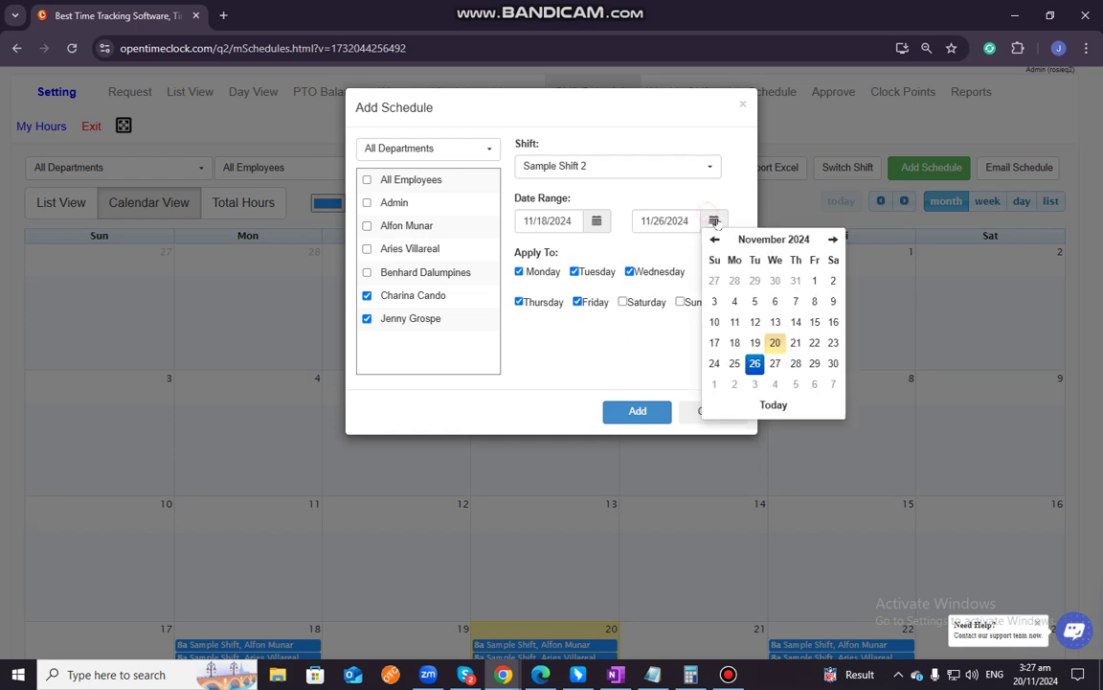
pyautogui.click(814, 342)
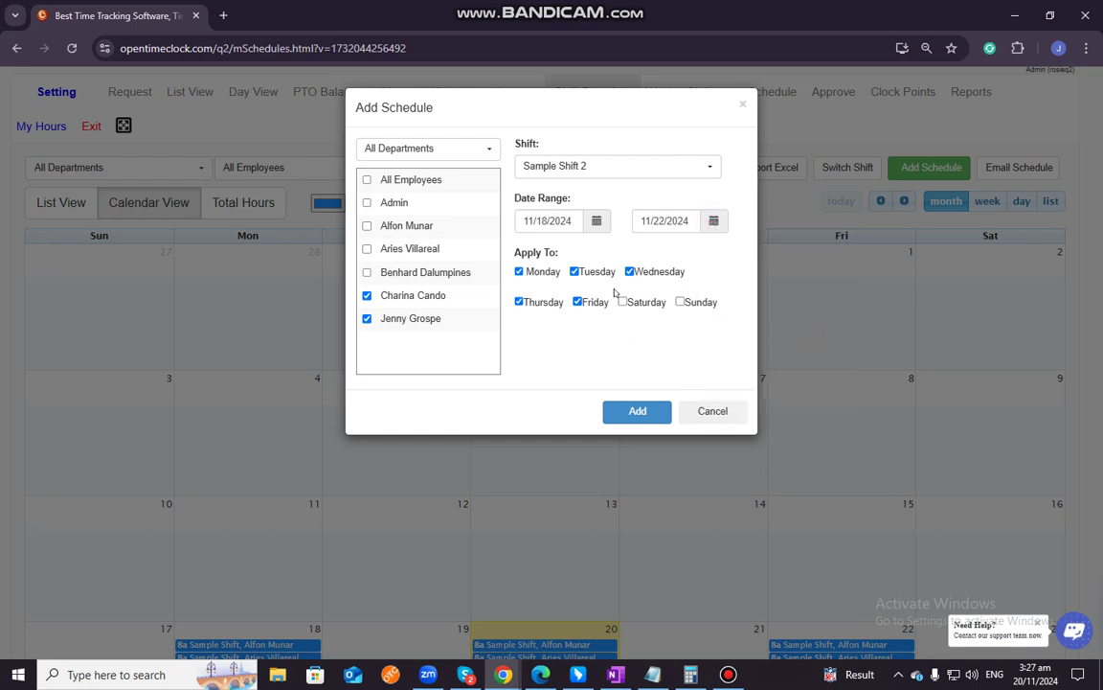
# Step: Keep only Tuesday, Thursday and Saturday checked, then add the schedule
pyautogui.click(519, 272)
pyautogui.click(629, 272)
pyautogui.click(579, 302)
pyautogui.click(623, 302)
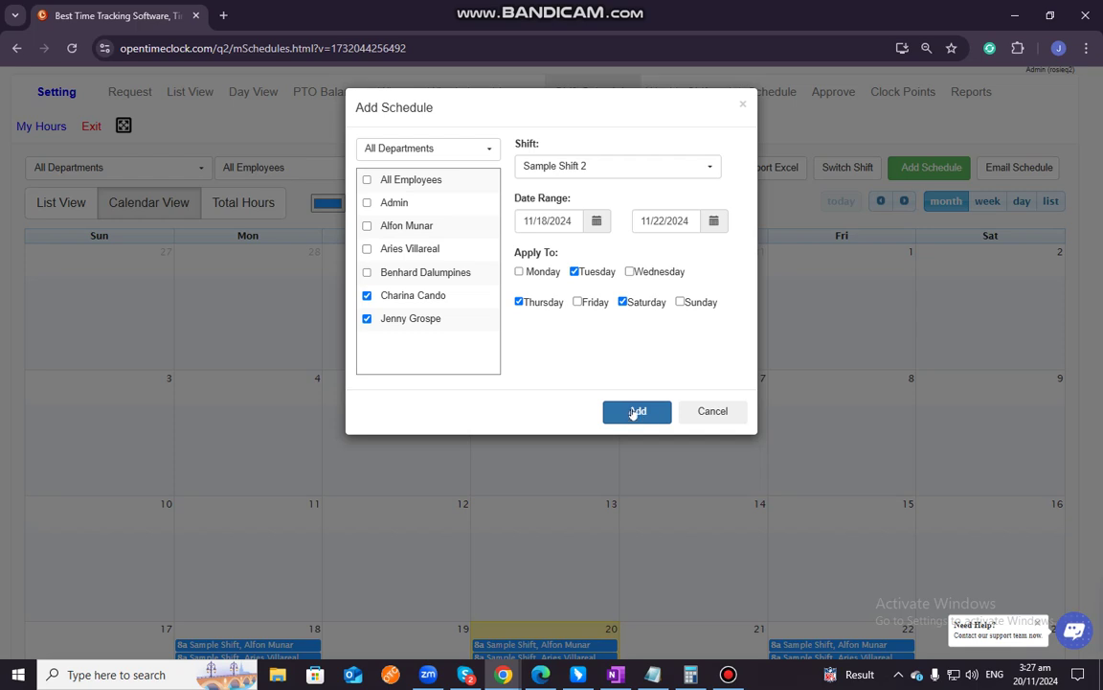
pyautogui.click(633, 412)
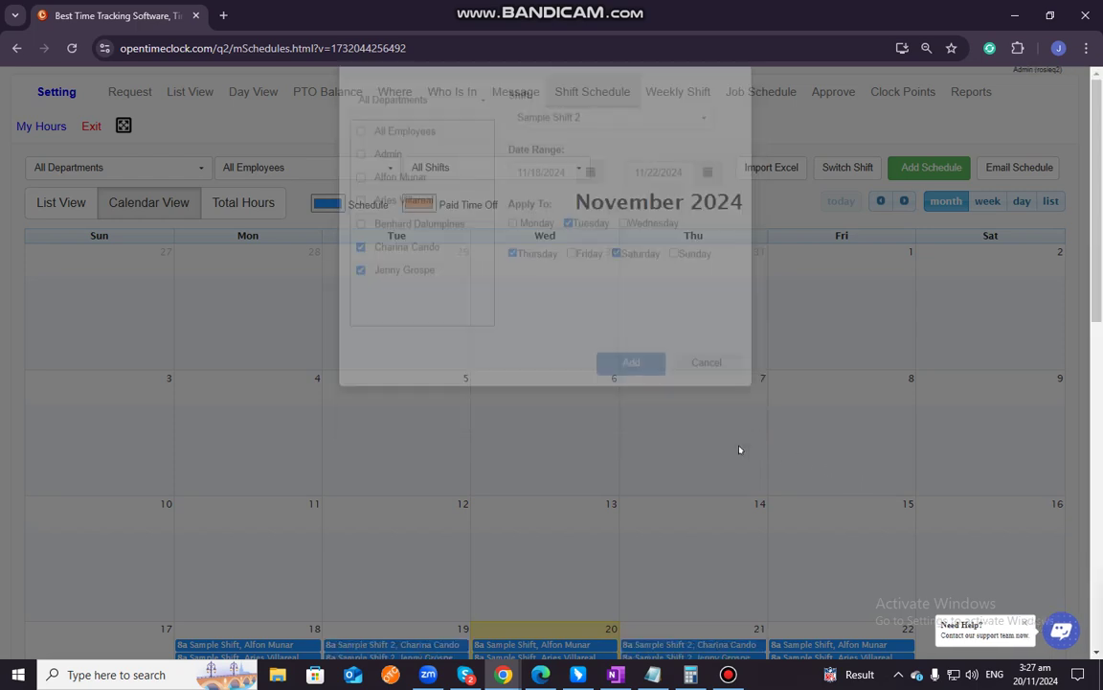
# Step: Check the Sample Shift 2 entries on November 19 and 21, then open the 11/21 entry for editing
pyautogui.scroll(-3, 470, 536)
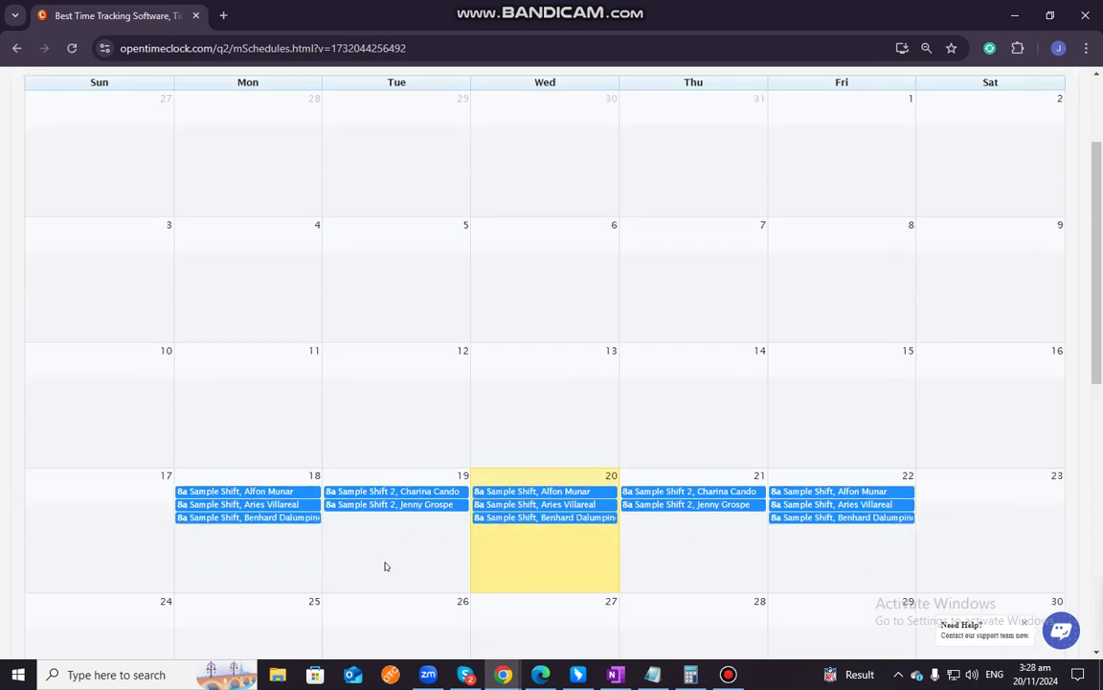
pyautogui.scroll(1, 385, 566)
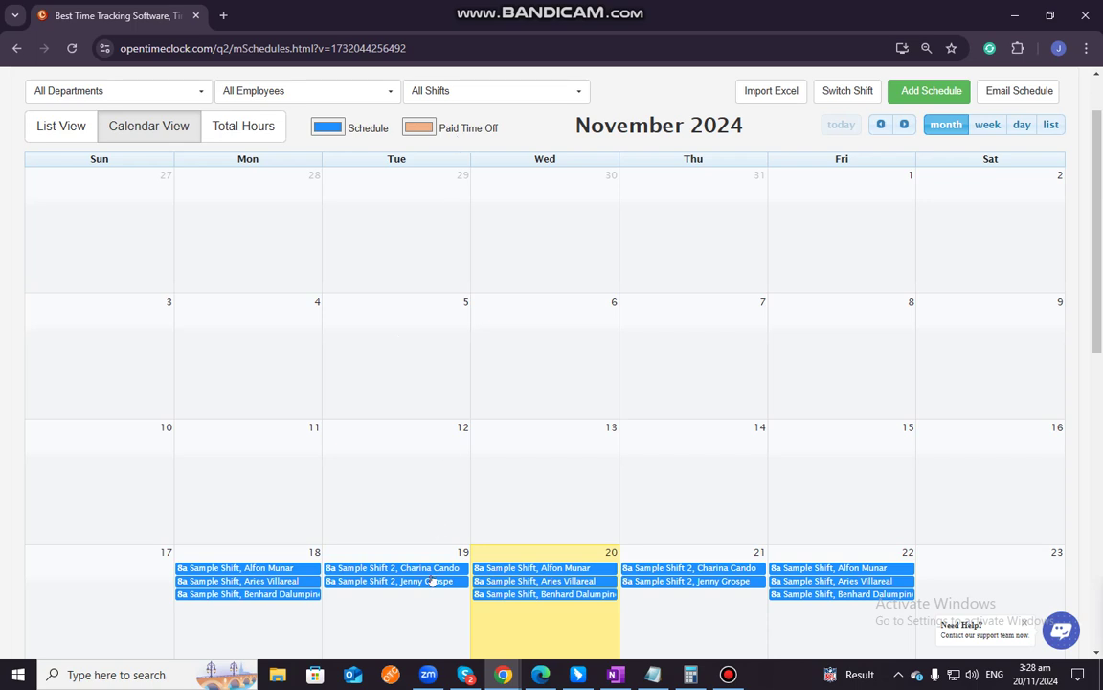
pyautogui.scroll(-1, 377, 549)
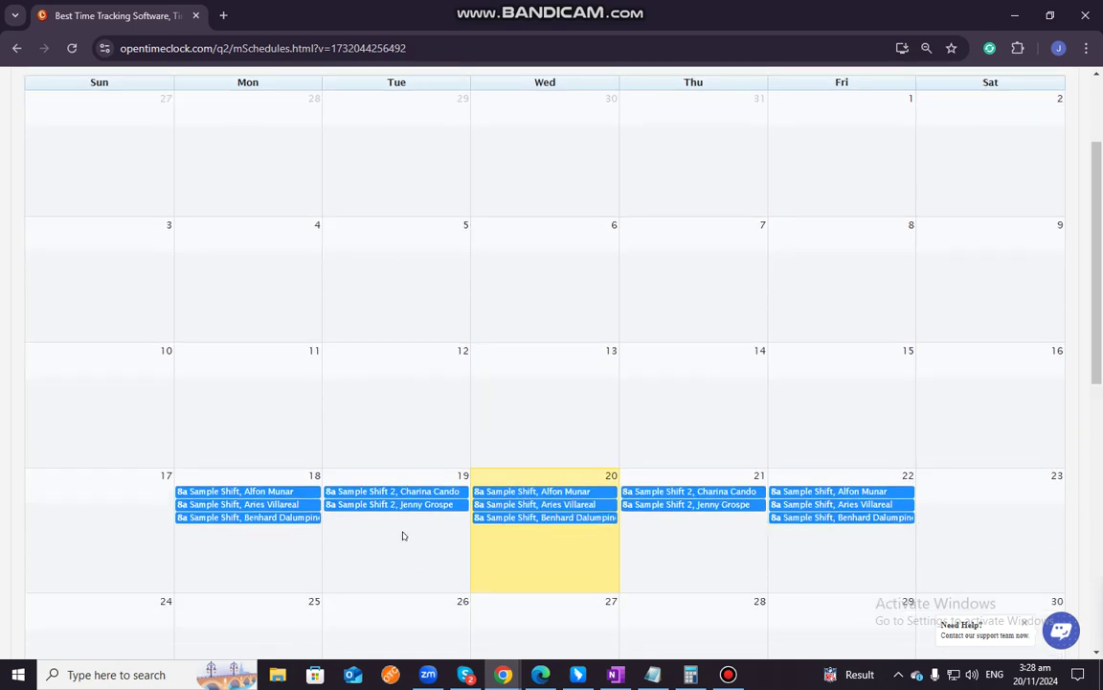
pyautogui.scroll(1, 719, 546)
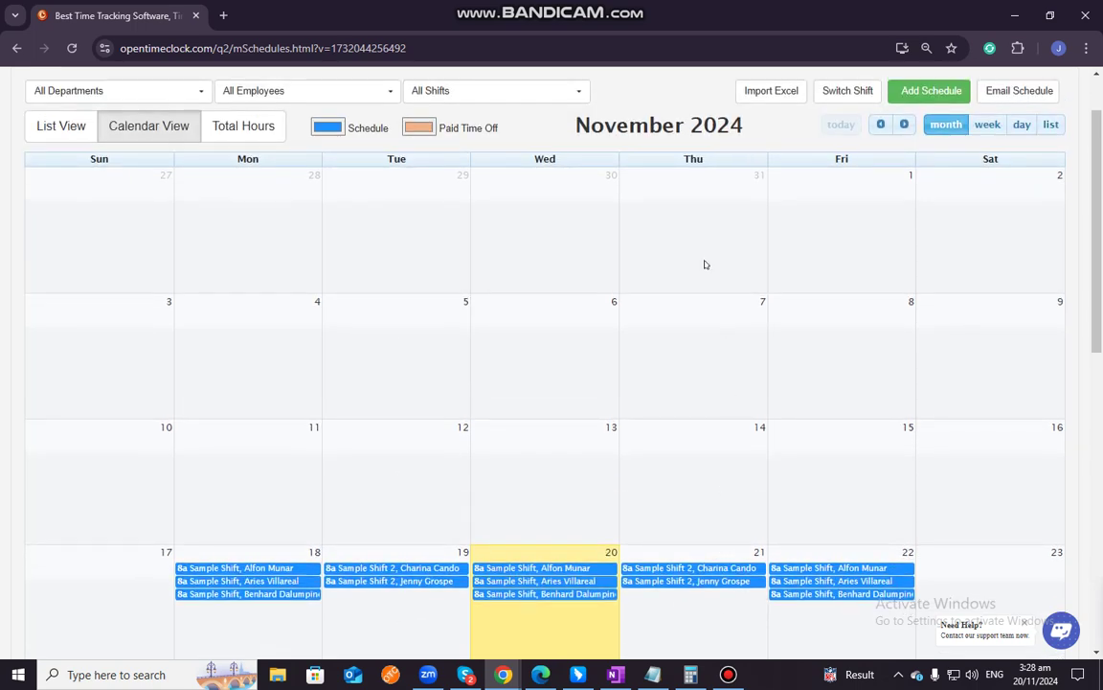
pyautogui.scroll(-1, 709, 606)
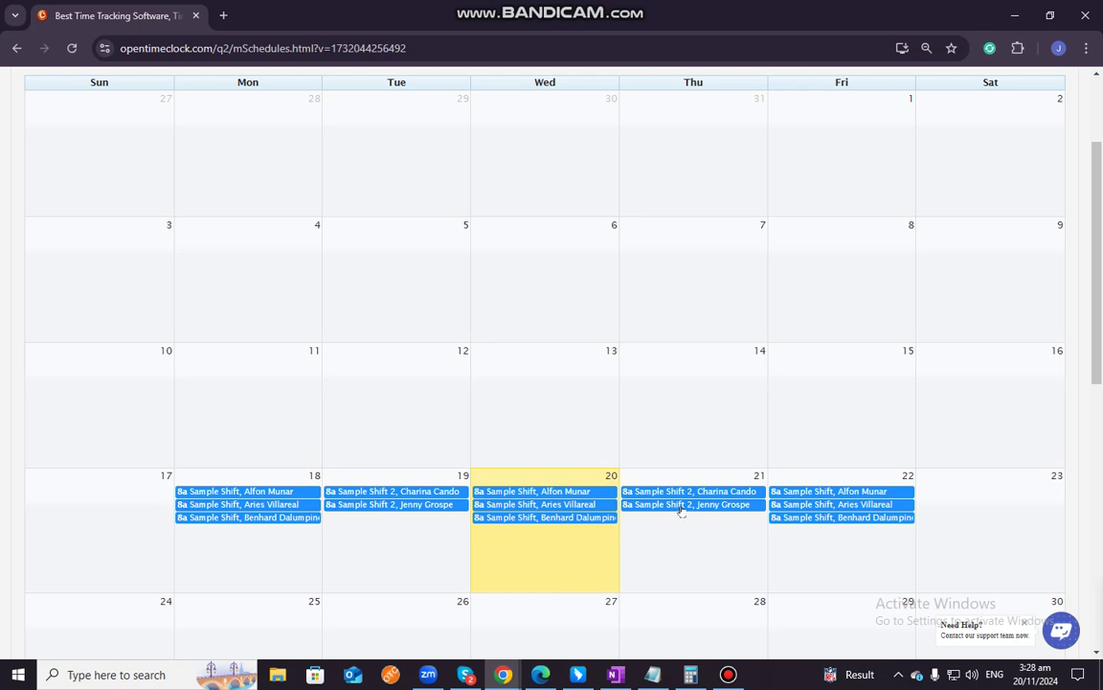
pyautogui.click(681, 507)
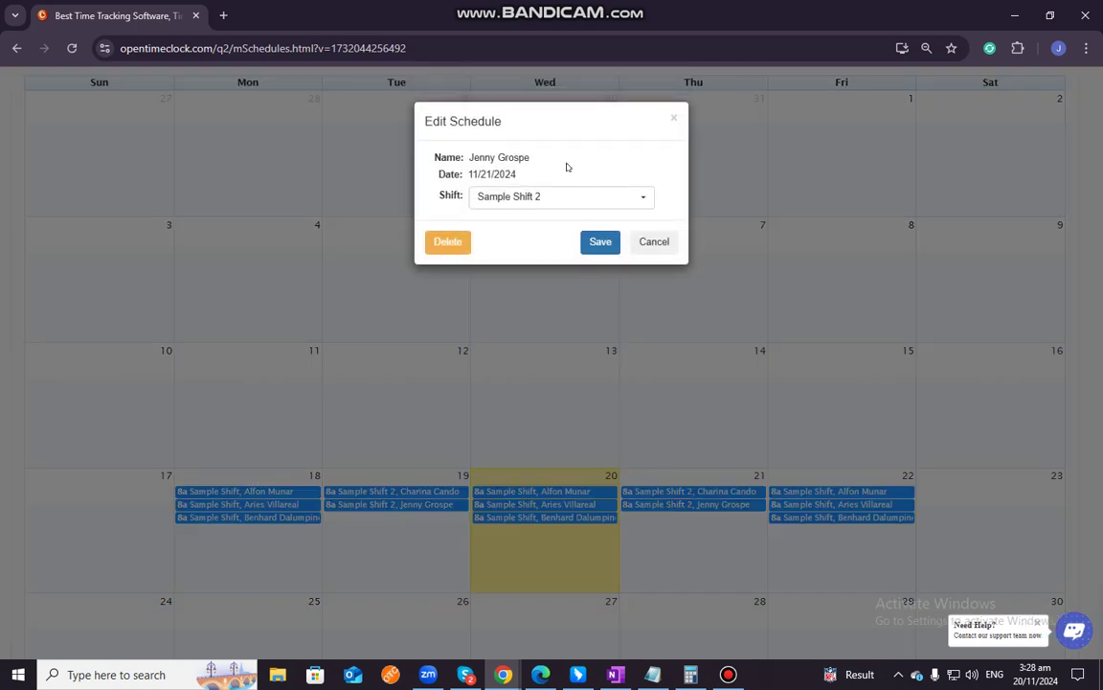
pyautogui.click(545, 196)
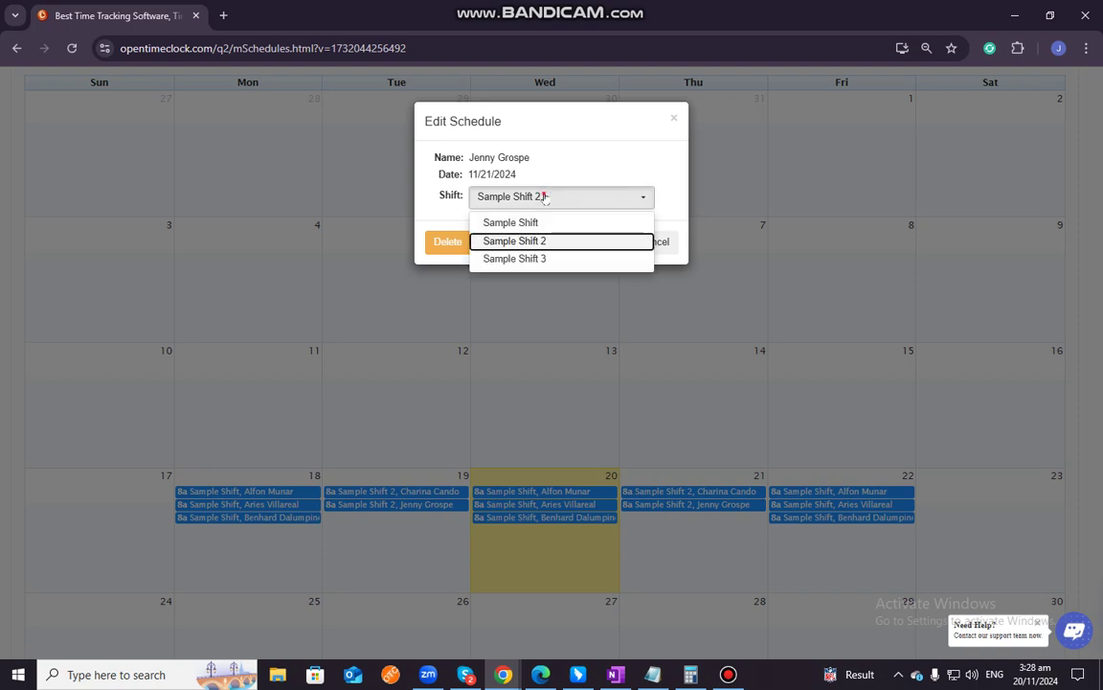
pyautogui.click(544, 196)
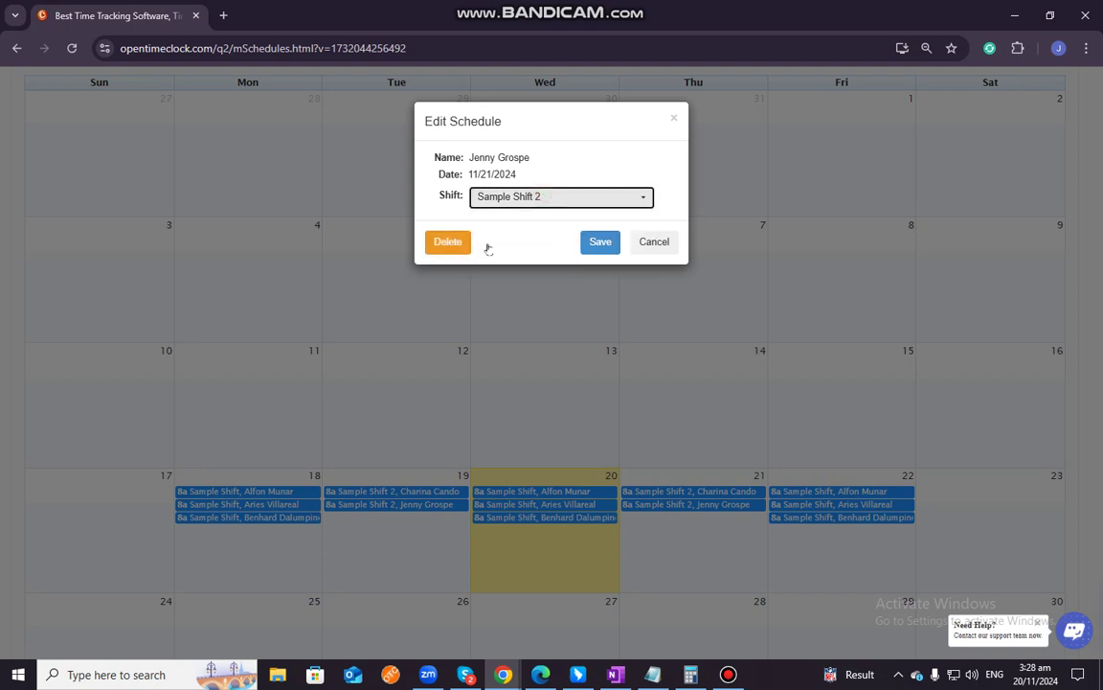
pyautogui.click(655, 241)
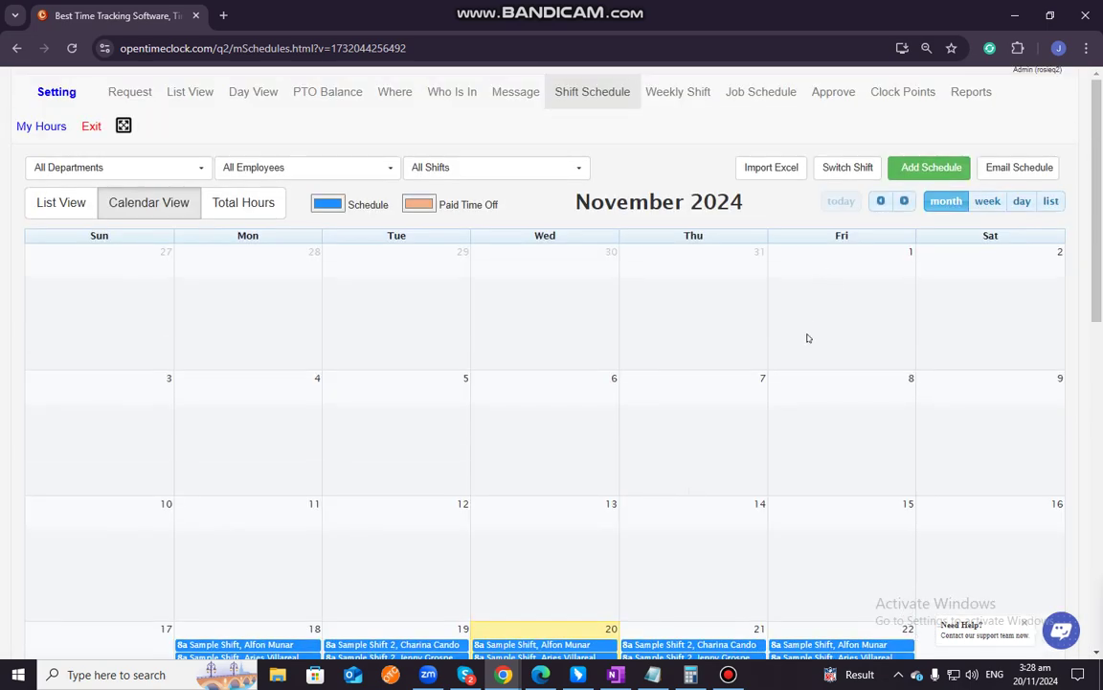
pyautogui.scroll(-2, 805, 335)
pyautogui.scroll(2, 806, 335)
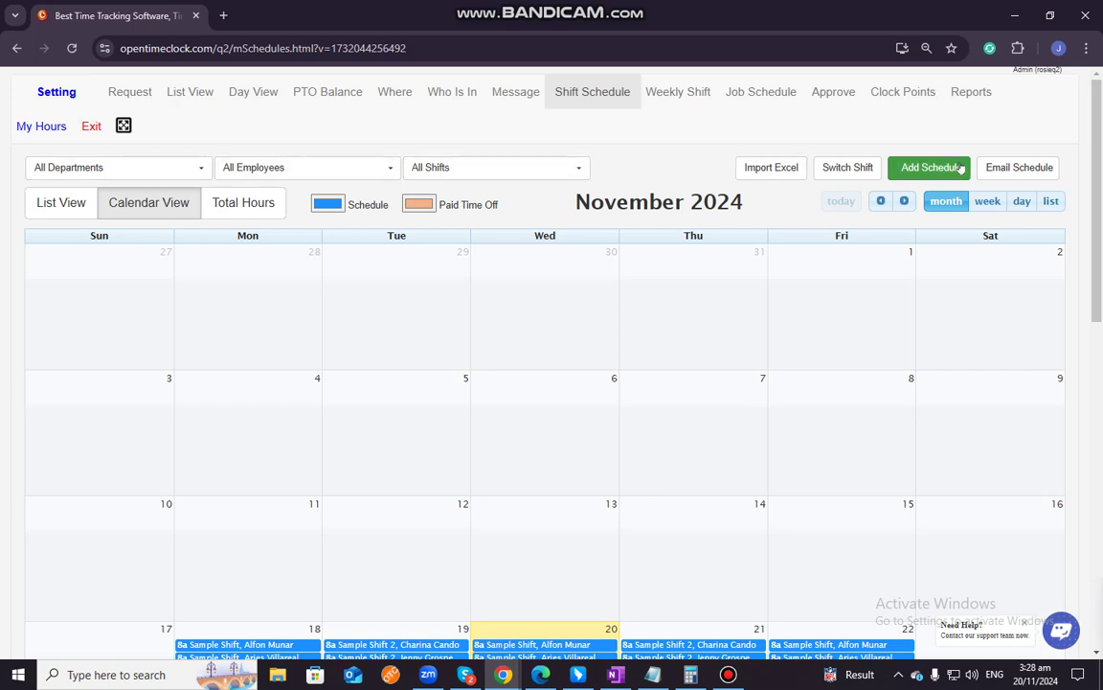
pyautogui.click(128, 166)
pyautogui.click(174, 166)
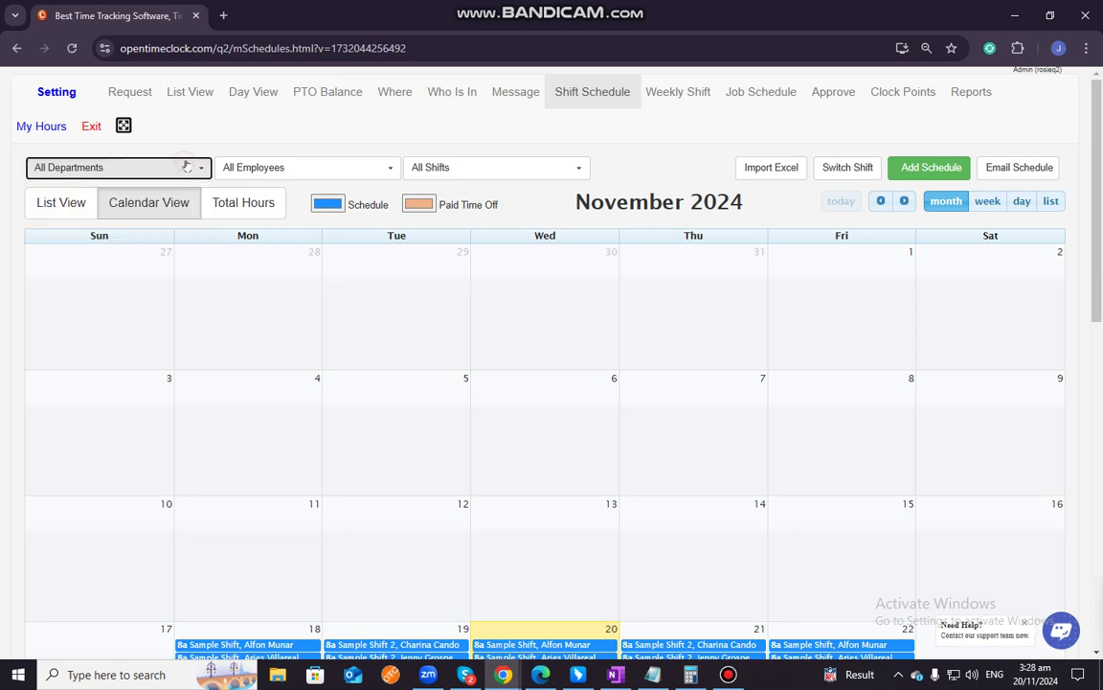
pyautogui.click(196, 168)
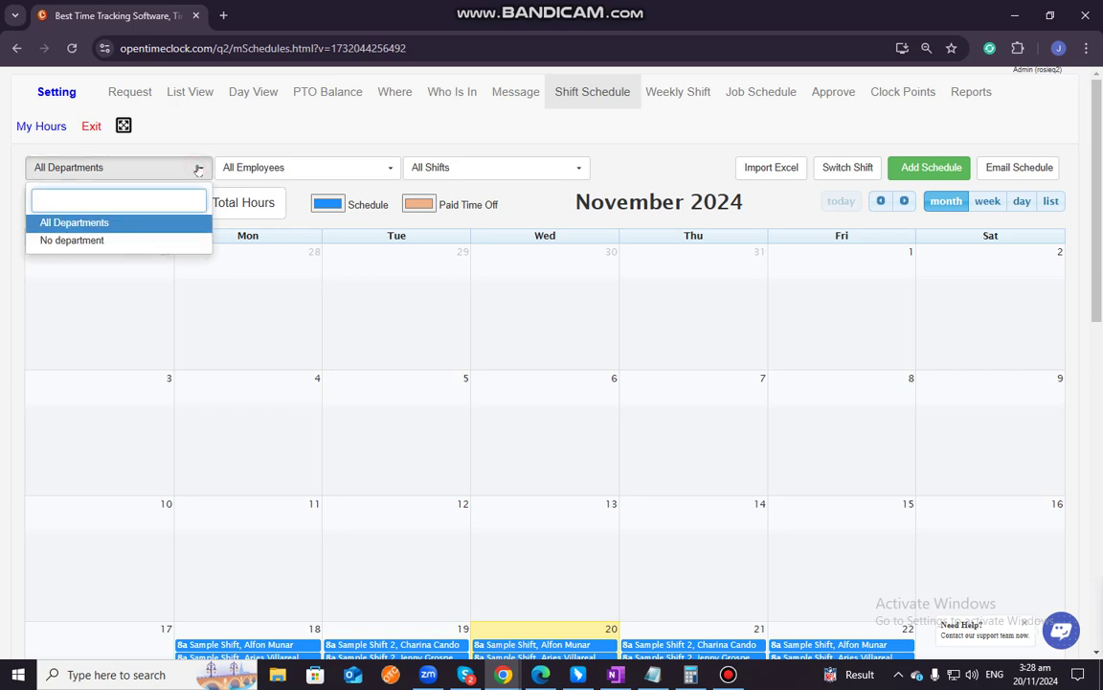
pyautogui.click(198, 170)
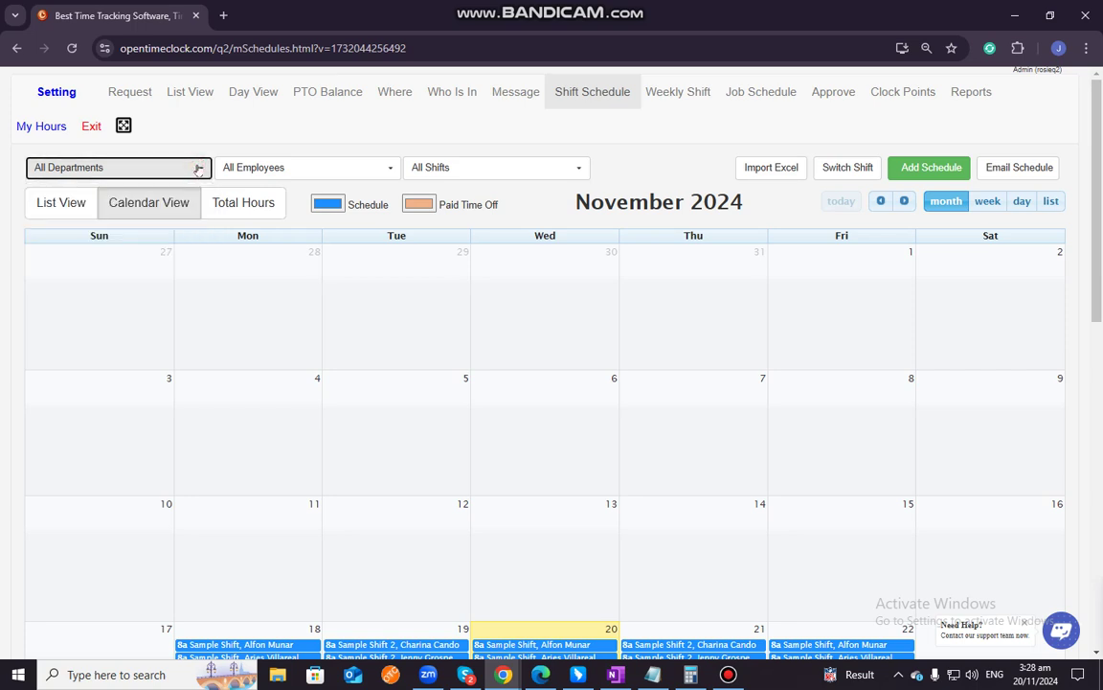
pyautogui.click(198, 169)
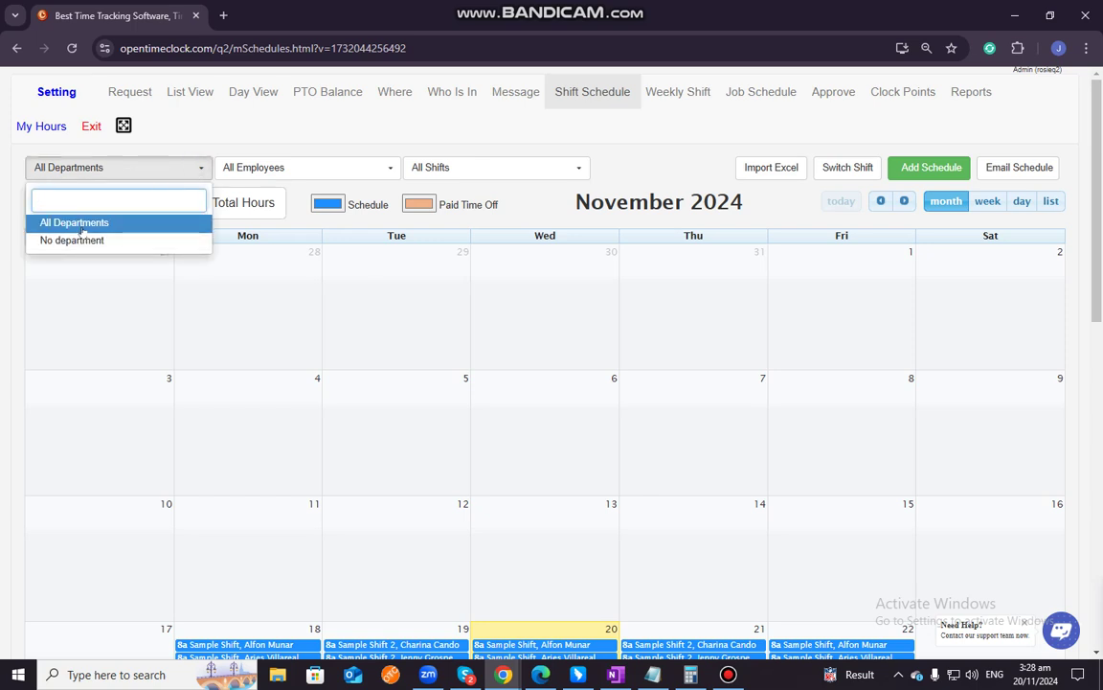
pyautogui.click(196, 172)
pyautogui.click(246, 169)
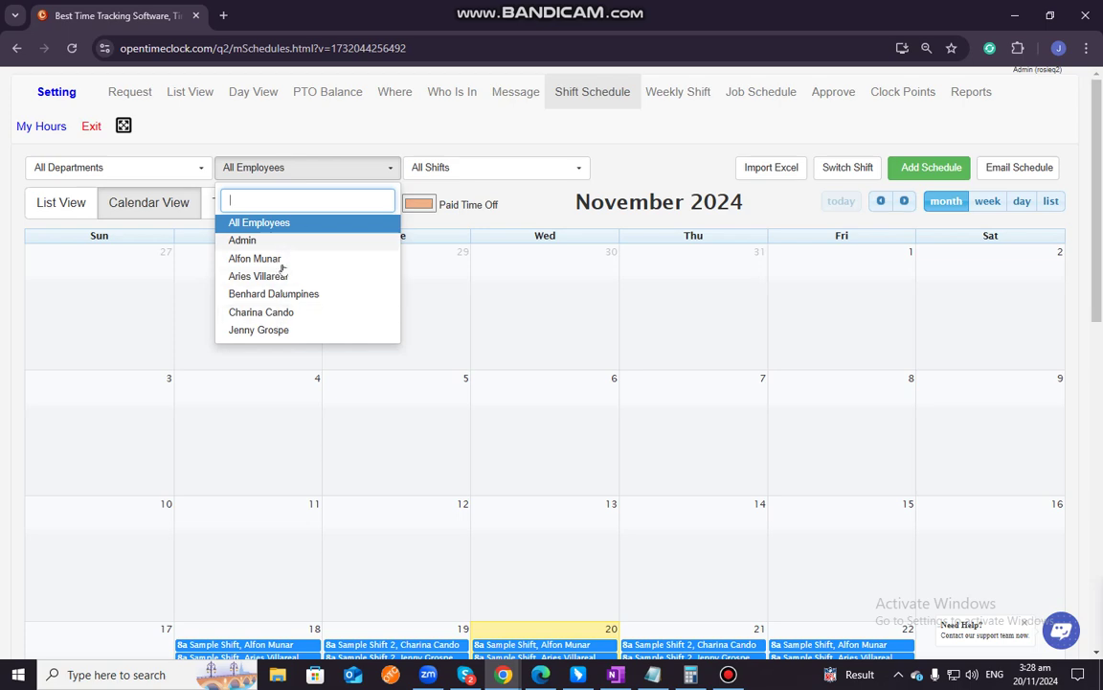
pyautogui.click(276, 329)
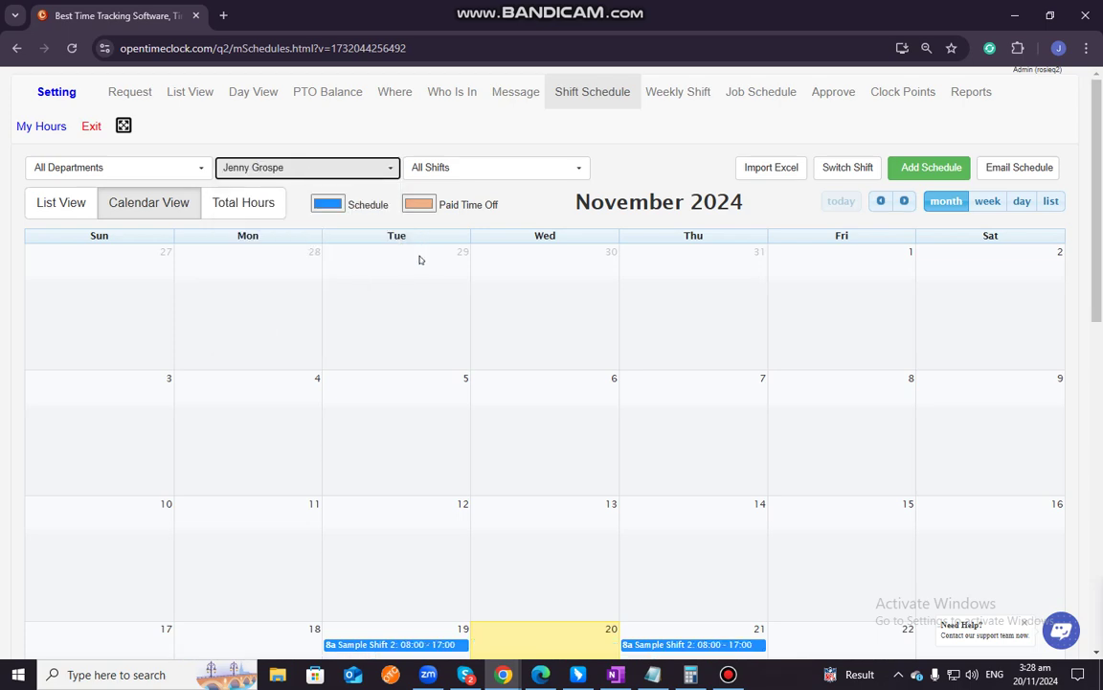
pyautogui.scroll(-3, 421, 256)
pyautogui.scroll(3, 463, 263)
pyautogui.click(345, 160)
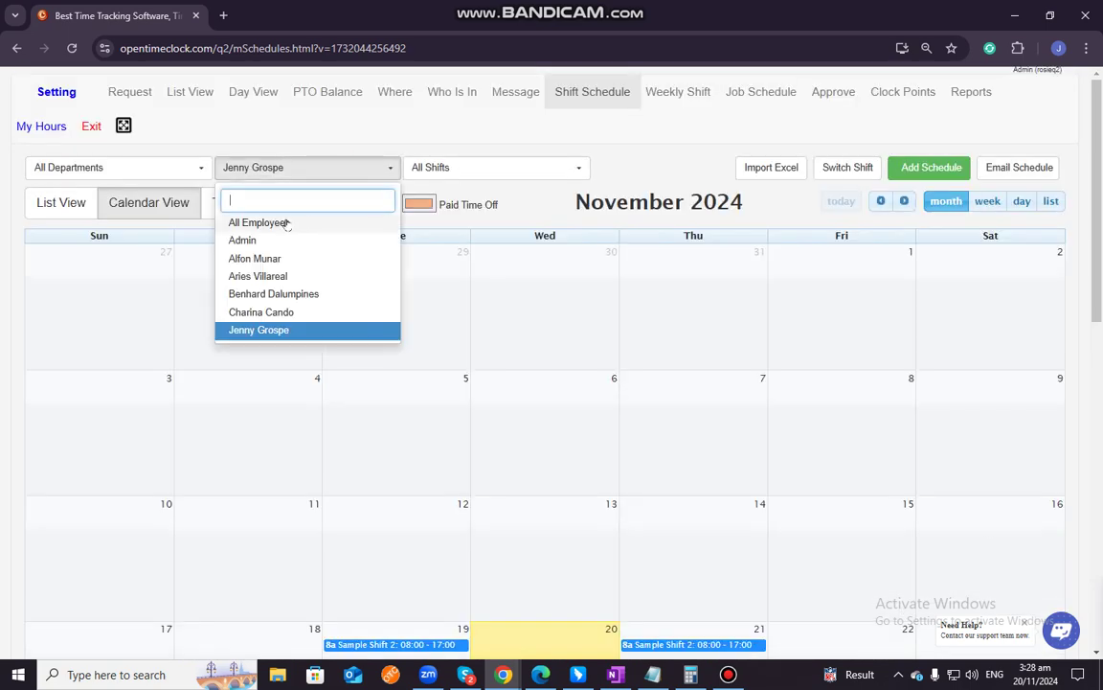
pyautogui.click(297, 221)
pyautogui.click(469, 168)
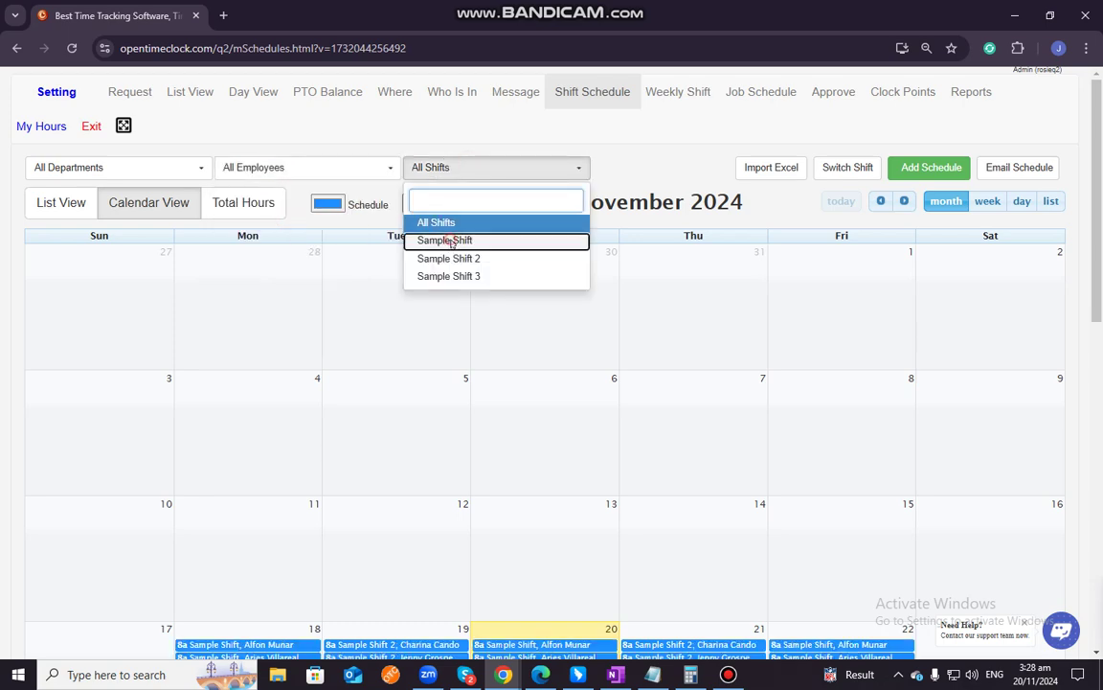
pyautogui.click(462, 239)
pyautogui.scroll(-2, 536, 287)
pyautogui.scroll(3, 536, 277)
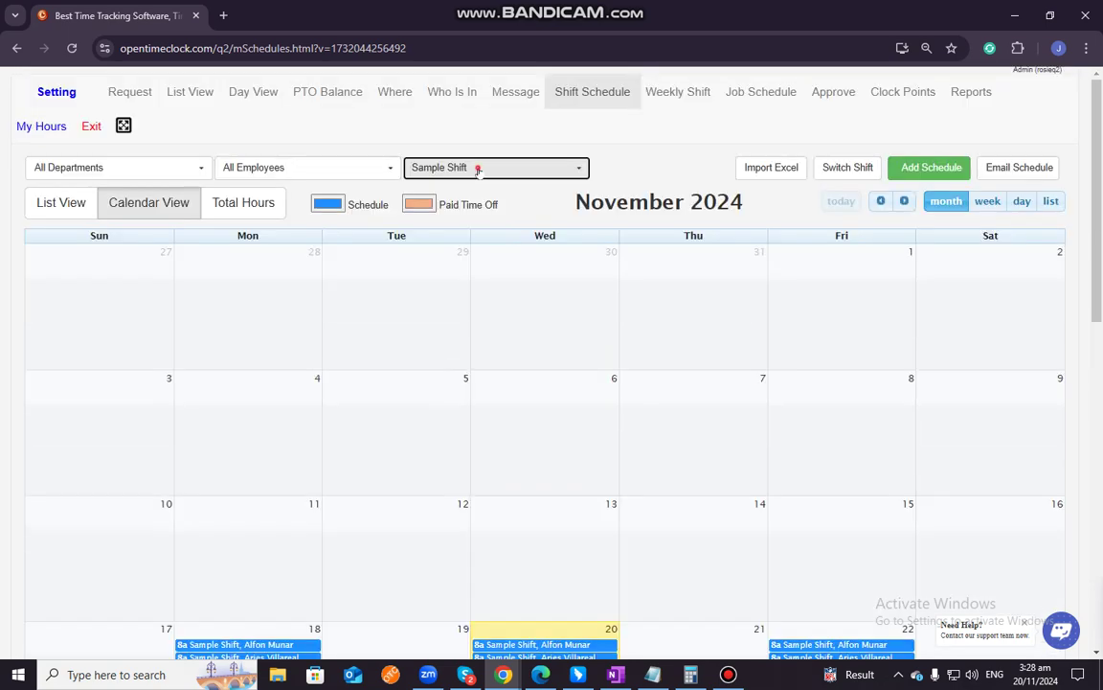
pyautogui.click(478, 169)
pyautogui.click(479, 239)
pyautogui.click(484, 169)
pyautogui.click(458, 256)
pyautogui.scroll(-2, 510, 238)
pyautogui.scroll(2, 486, 194)
pyautogui.click(483, 172)
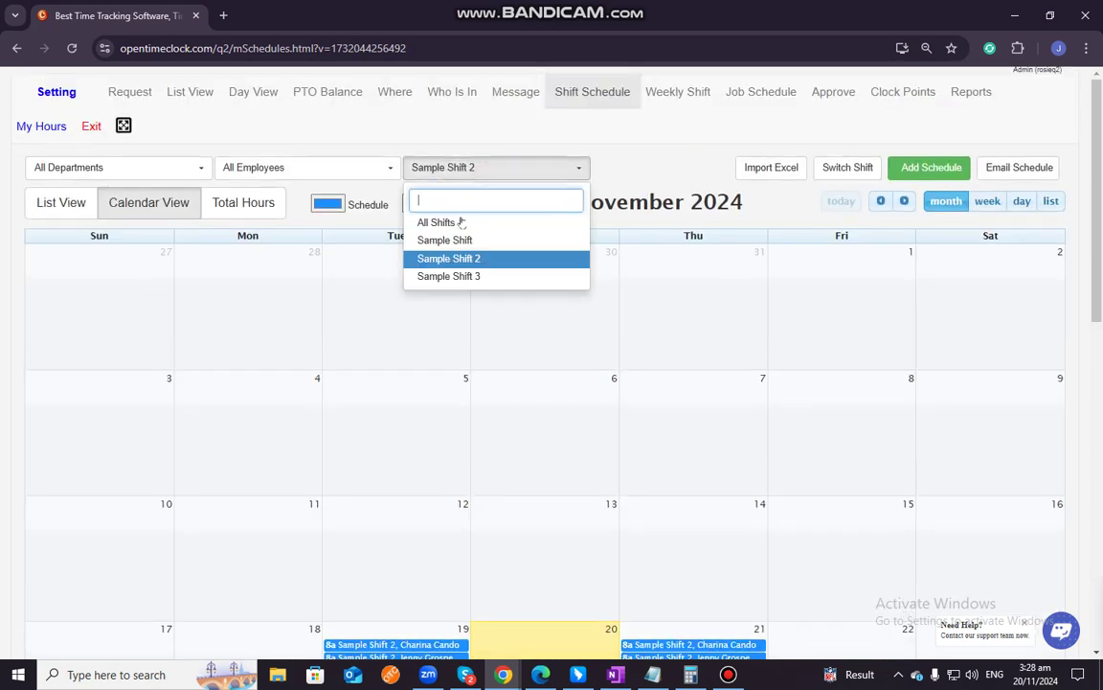
pyautogui.click(458, 221)
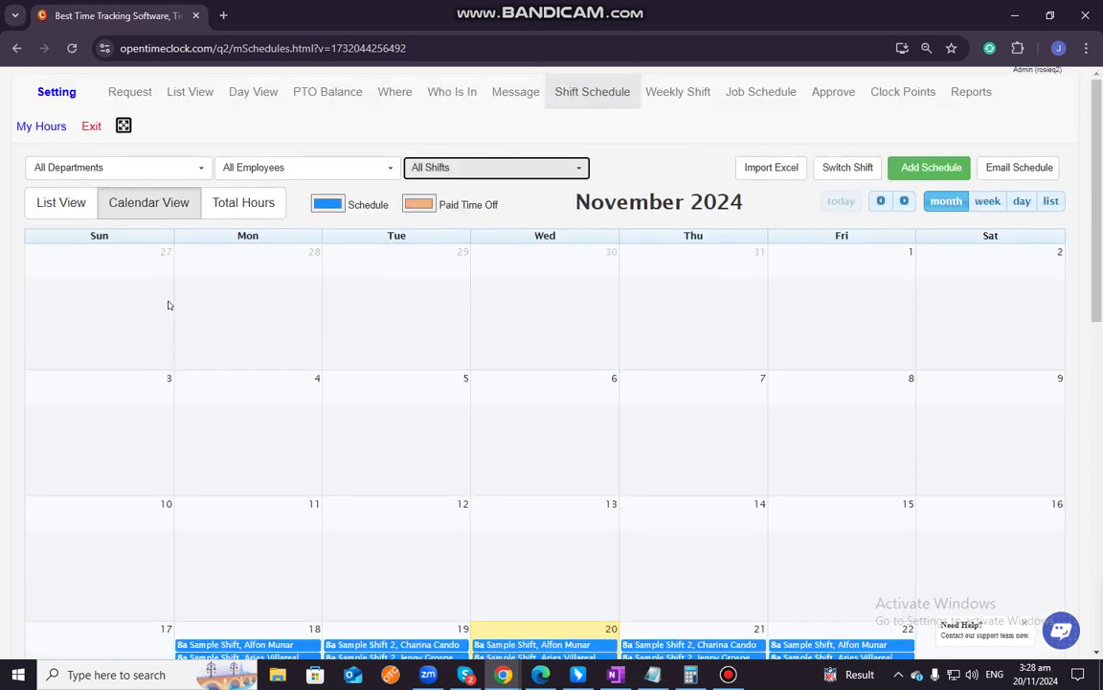
pyautogui.click(61, 204)
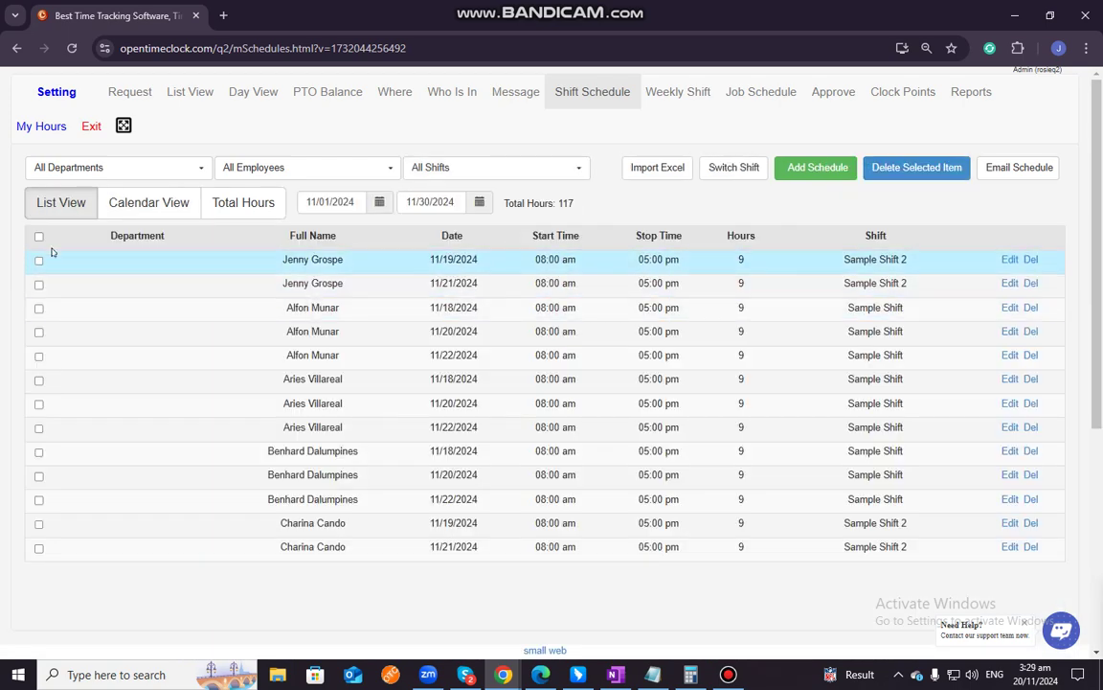
pyautogui.click(133, 202)
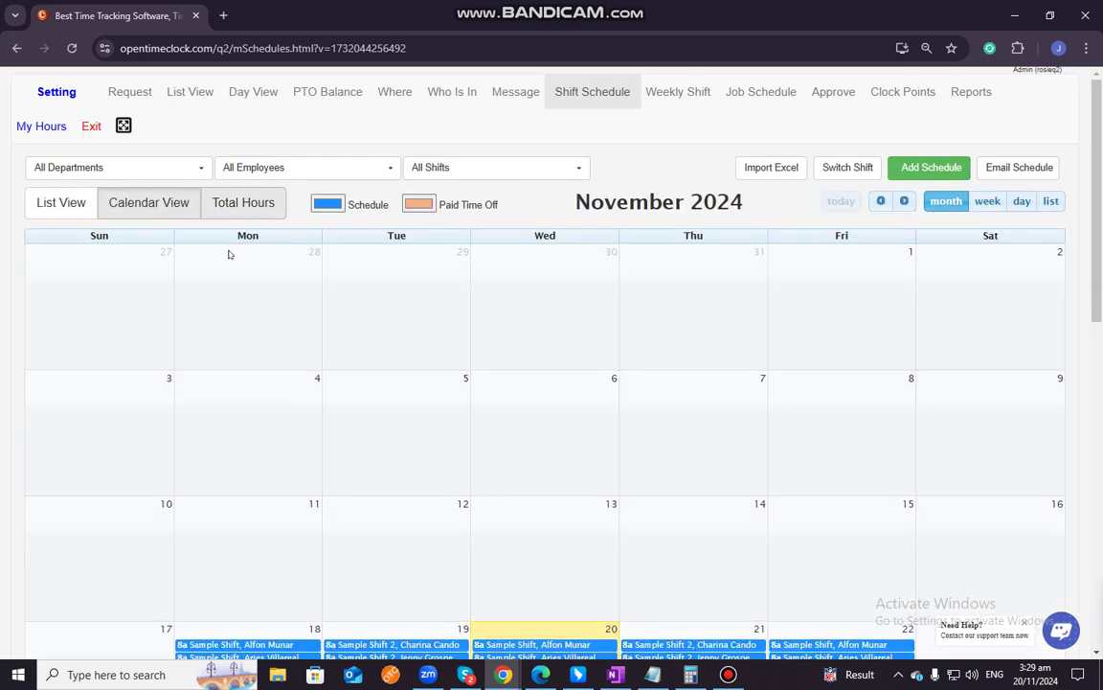
pyautogui.scroll(-1, 232, 239)
pyautogui.click(241, 130)
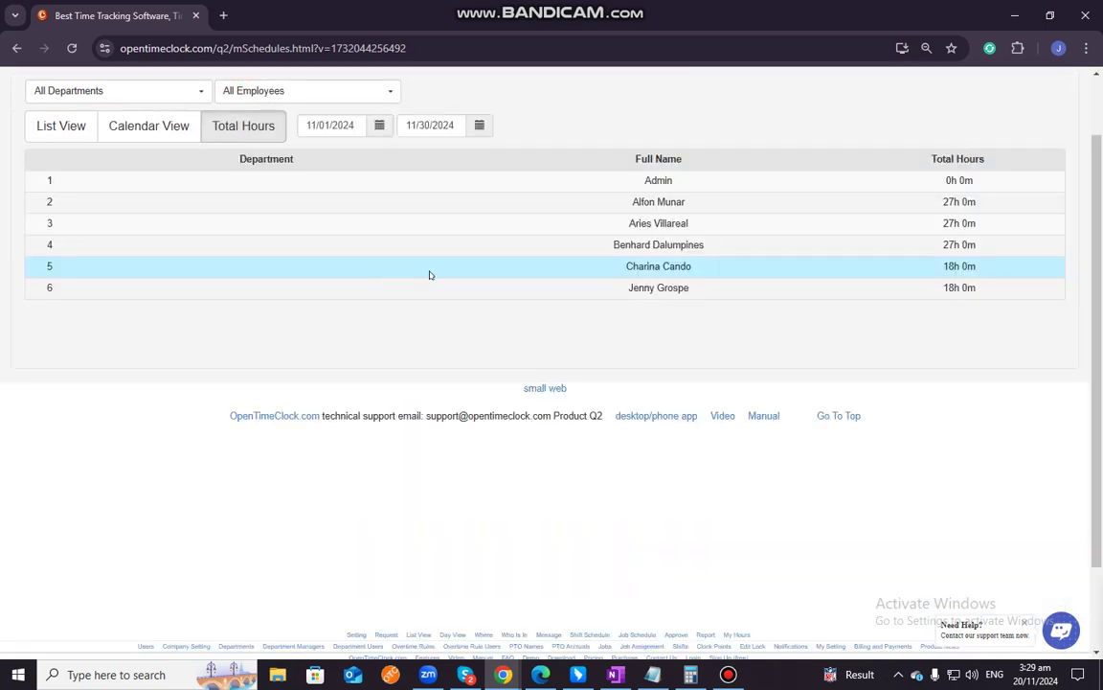
pyautogui.scroll(1, 622, 278)
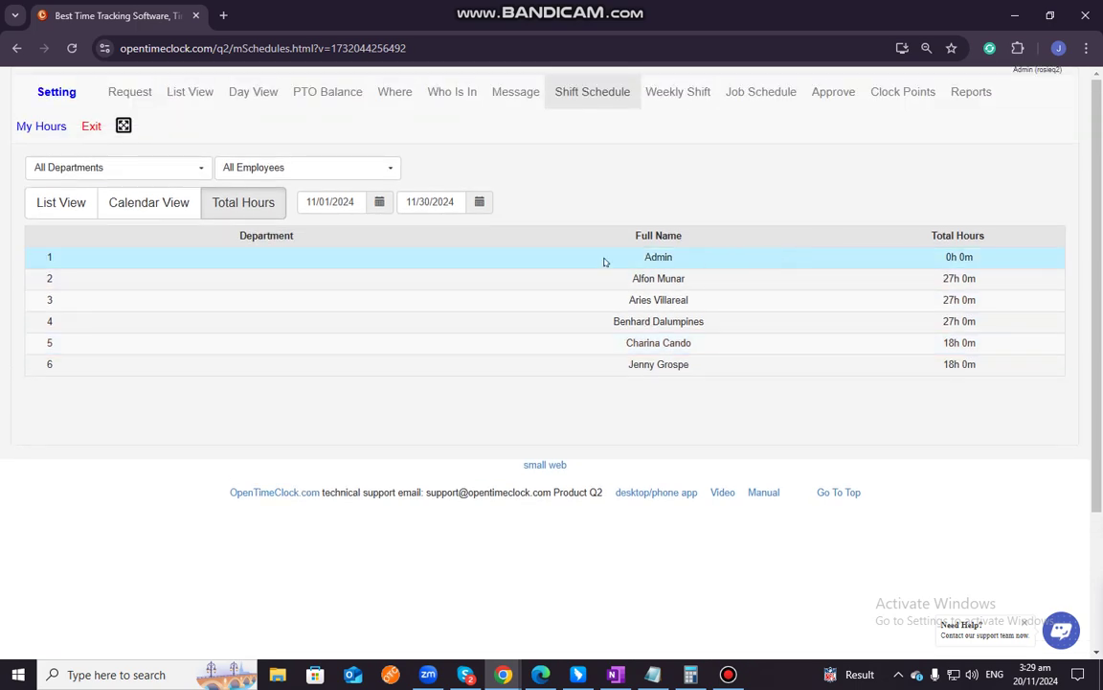
pyautogui.click(381, 205)
pyautogui.click(446, 203)
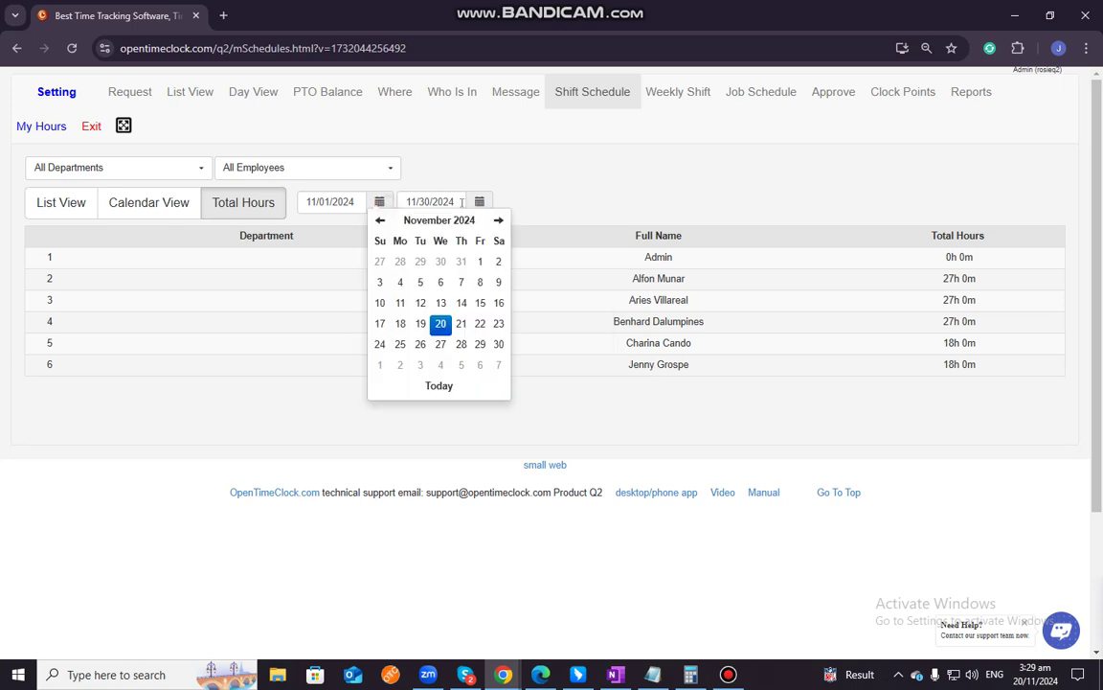
pyautogui.click(479, 201)
pyautogui.click(147, 201)
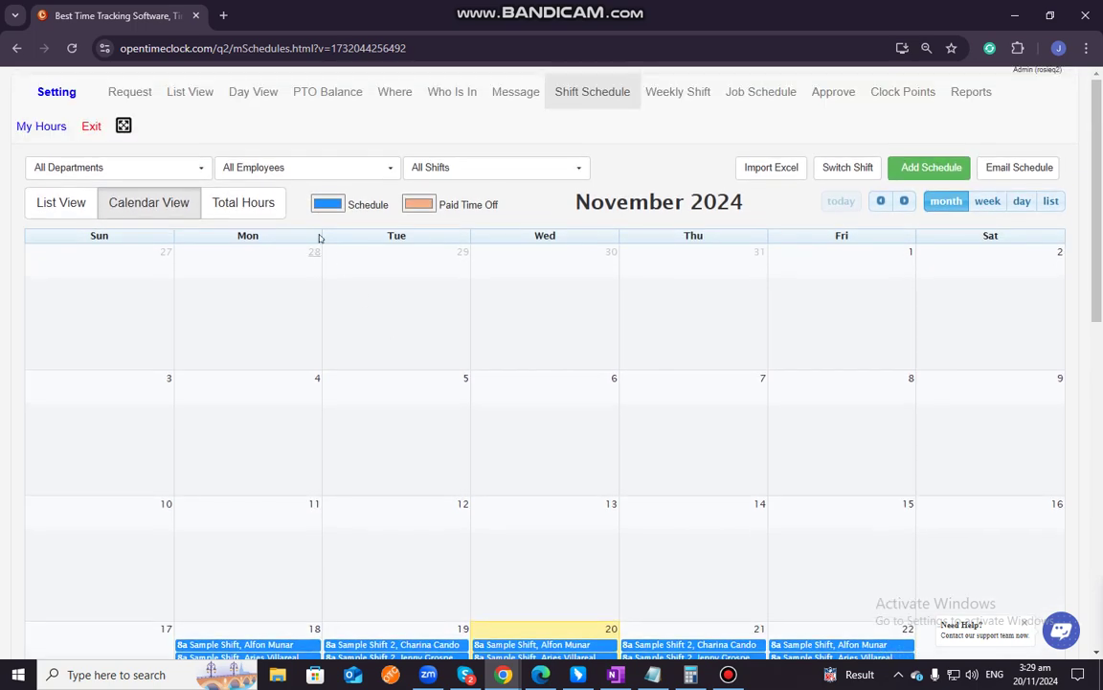
pyautogui.moveTo(346, 205); pyautogui.dragTo(385, 206)
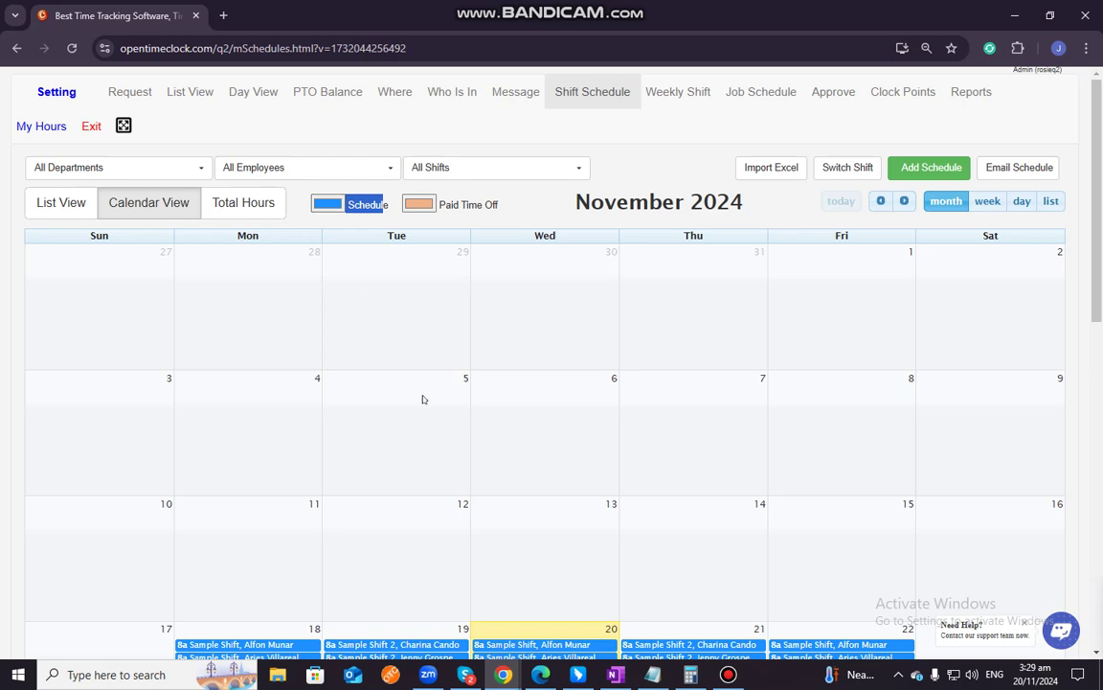
pyautogui.scroll(-3, 412, 431)
pyautogui.scroll(3, 441, 335)
pyautogui.click(475, 204)
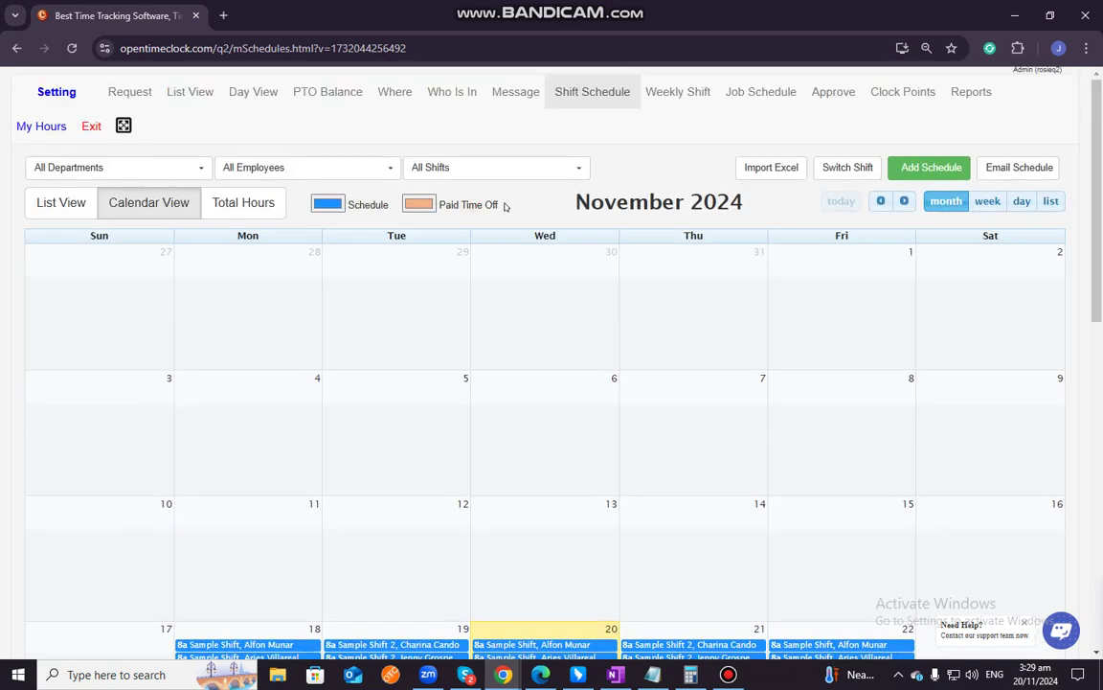
pyautogui.moveTo(505, 205); pyautogui.dragTo(395, 179)
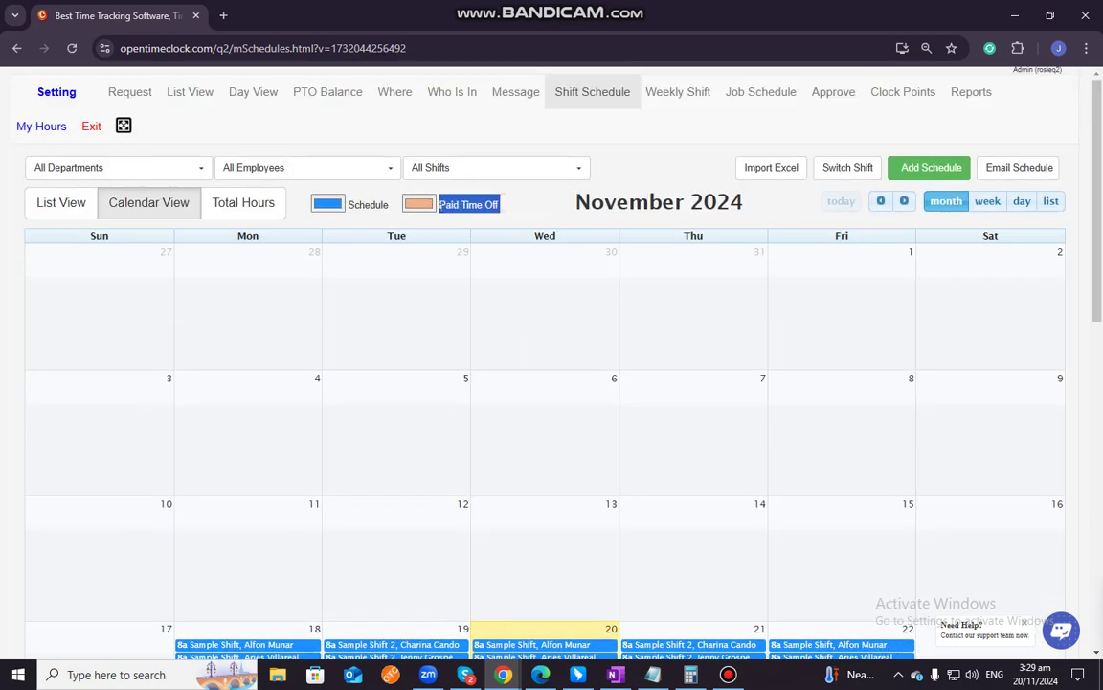
pyautogui.click(422, 205)
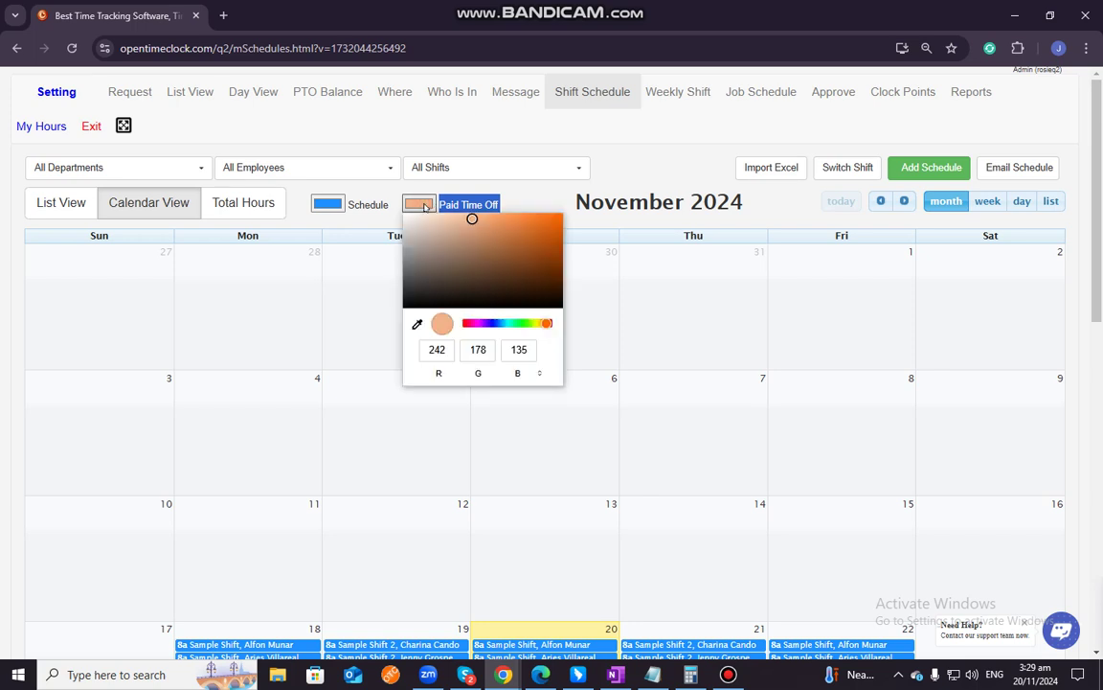
pyautogui.click(424, 206)
pyautogui.click(424, 206)
pyautogui.click(424, 206)
pyautogui.click(424, 206)
pyautogui.click(422, 206)
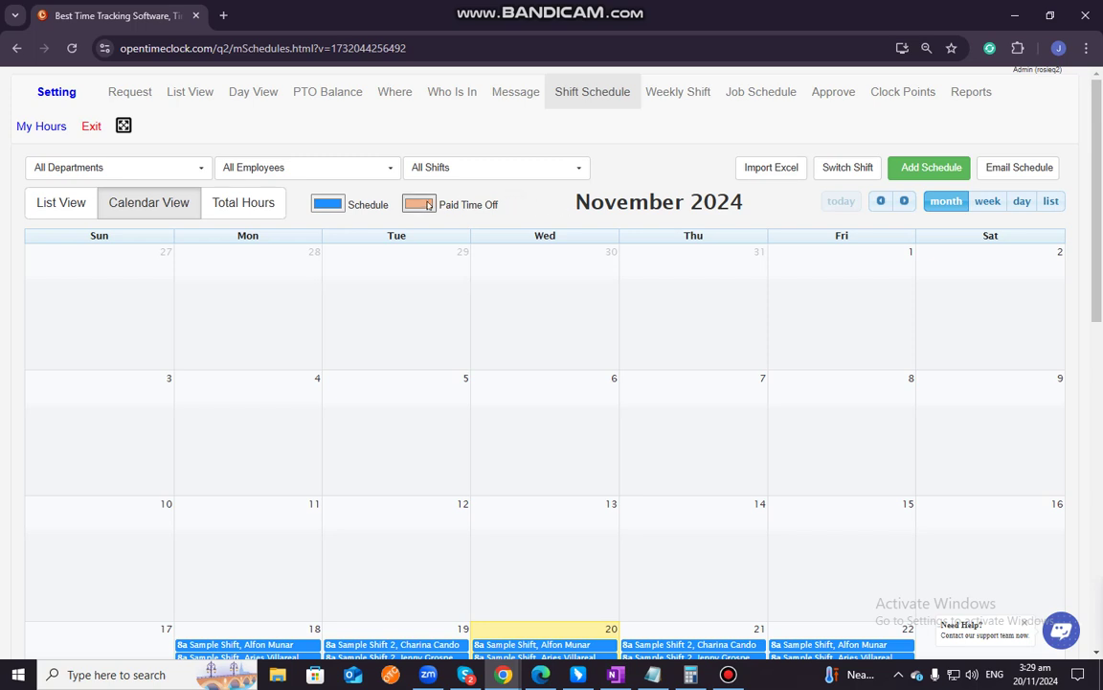
pyautogui.moveTo(578, 201); pyautogui.dragTo(746, 200)
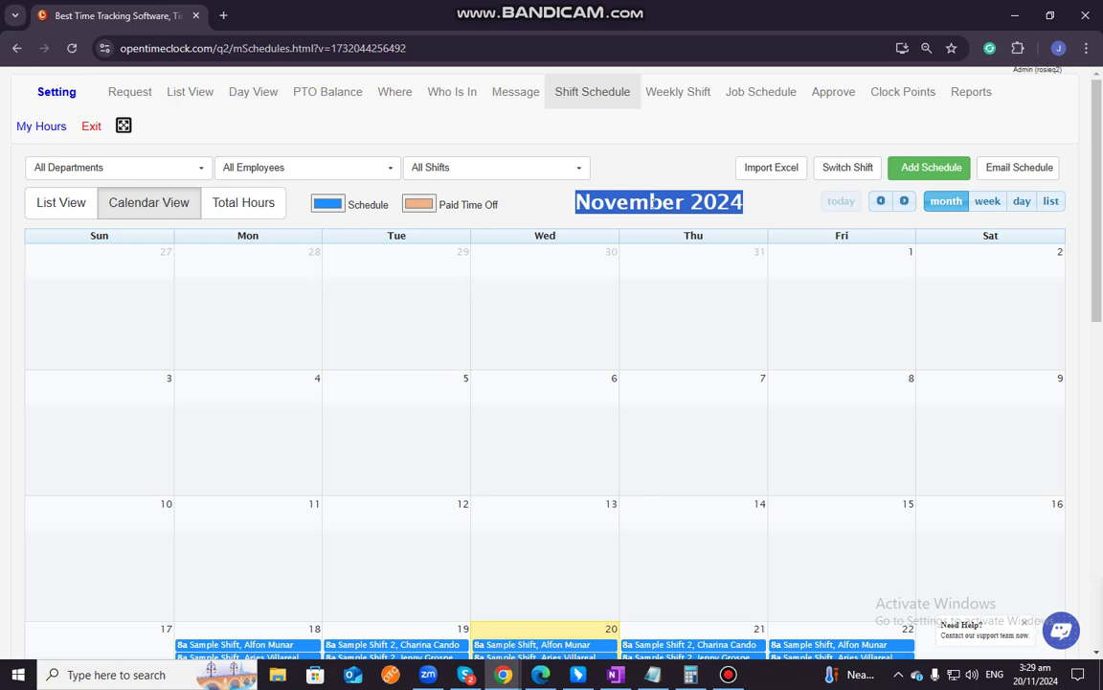
pyautogui.click(635, 204)
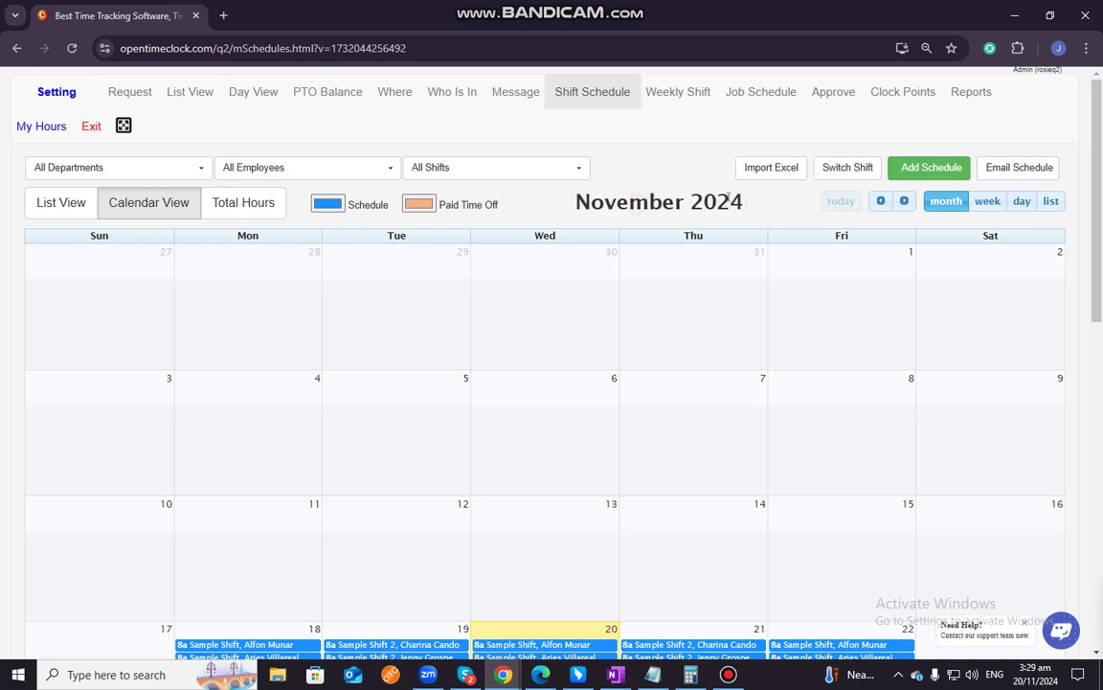
pyautogui.click(906, 201)
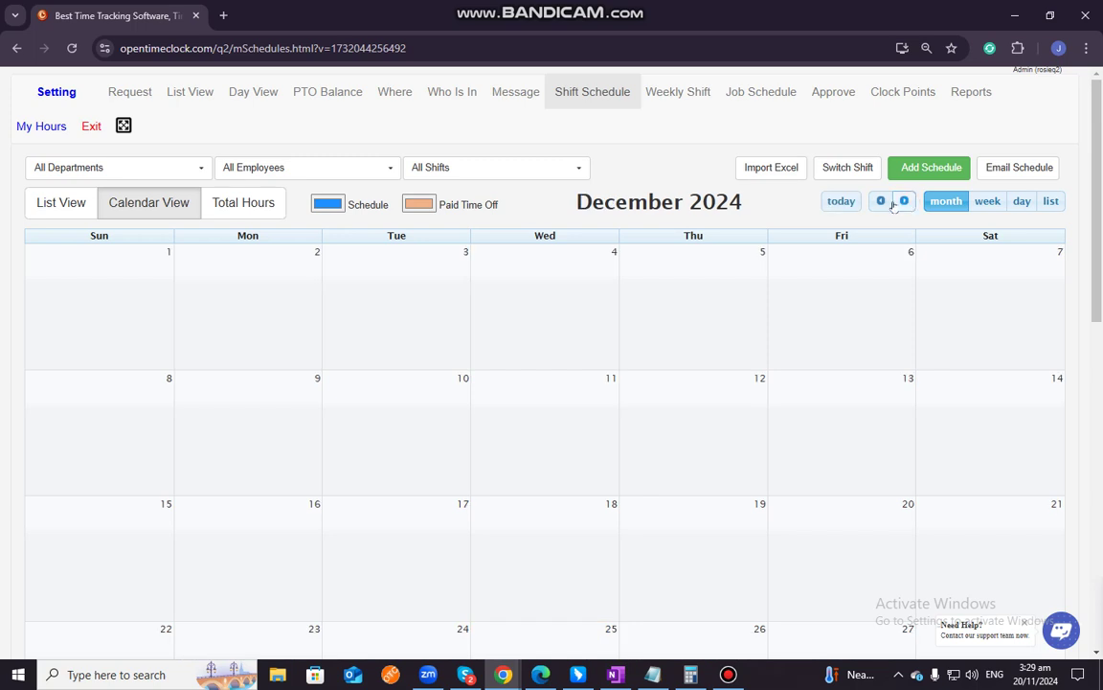
pyautogui.click(881, 201)
pyautogui.click(906, 201)
pyautogui.click(881, 201)
pyautogui.click(987, 201)
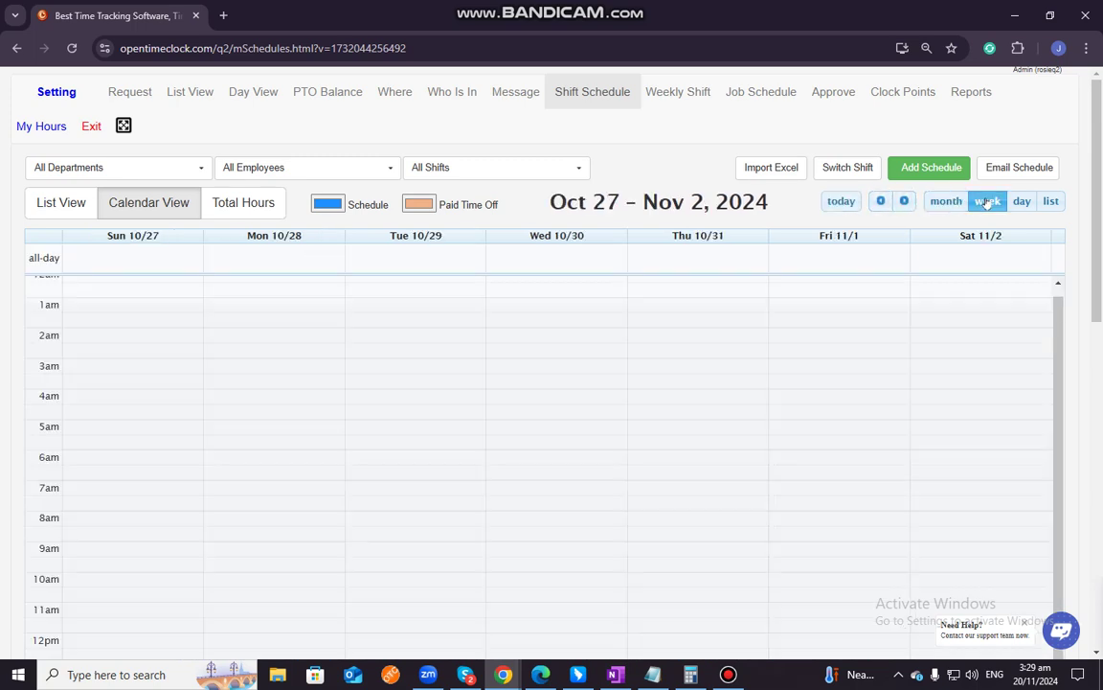
pyautogui.click(1022, 201)
pyautogui.click(1051, 202)
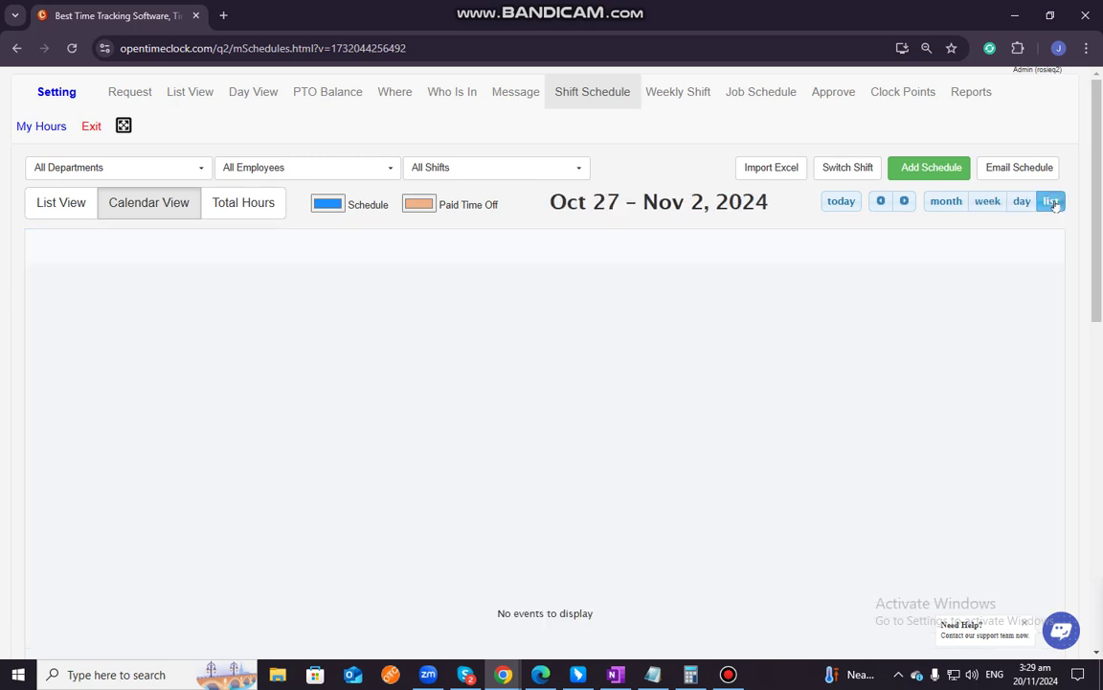
pyautogui.click(942, 204)
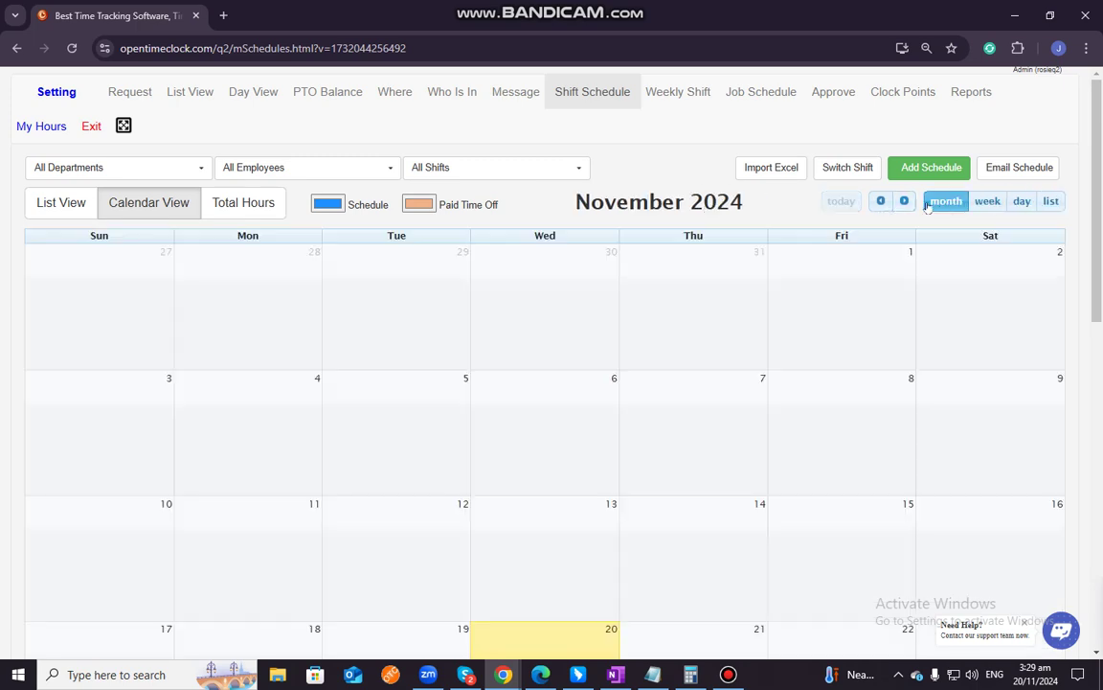
pyautogui.click(783, 173)
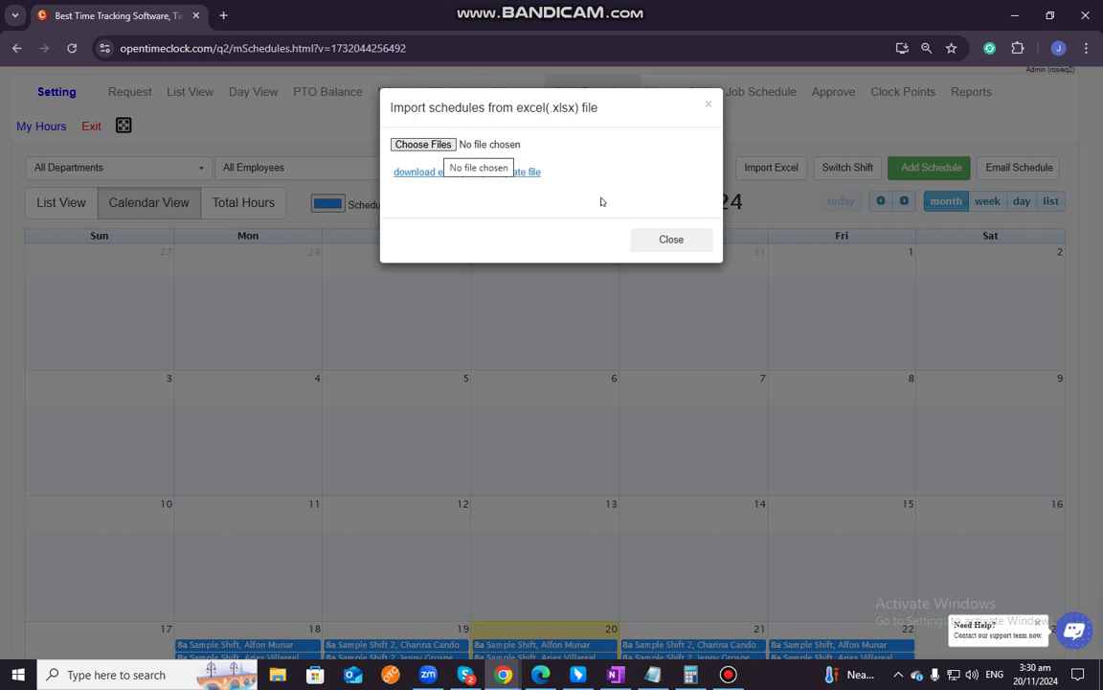
pyautogui.click(668, 243)
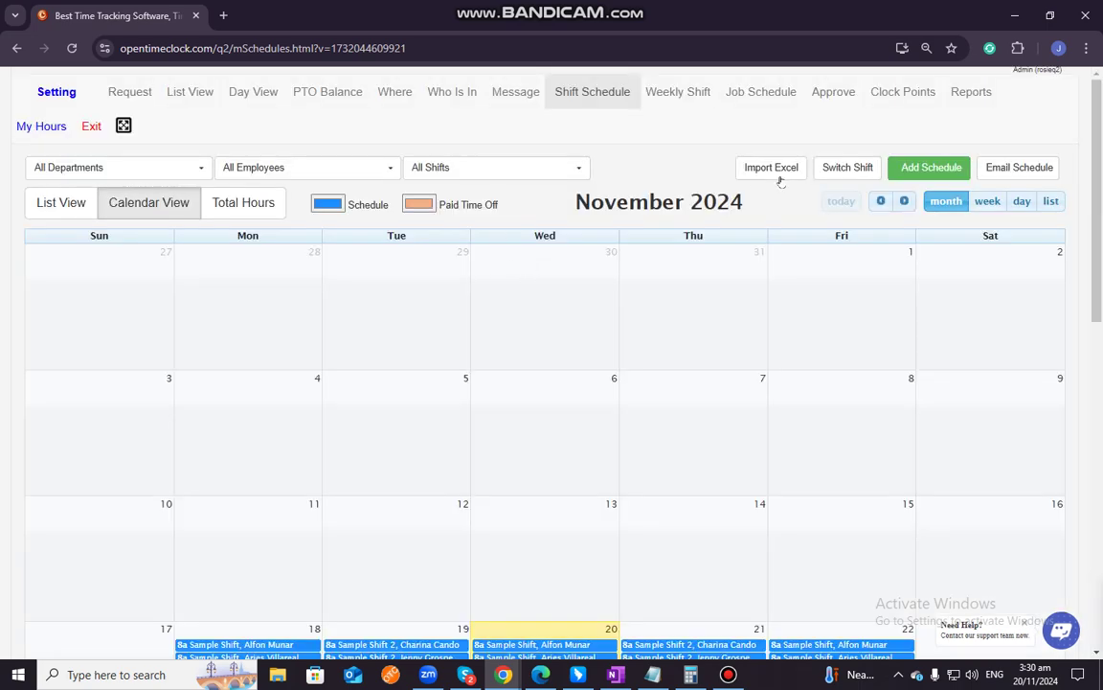
# Step: Start a shift switch and choose the two employees involved
pyautogui.click(845, 168)
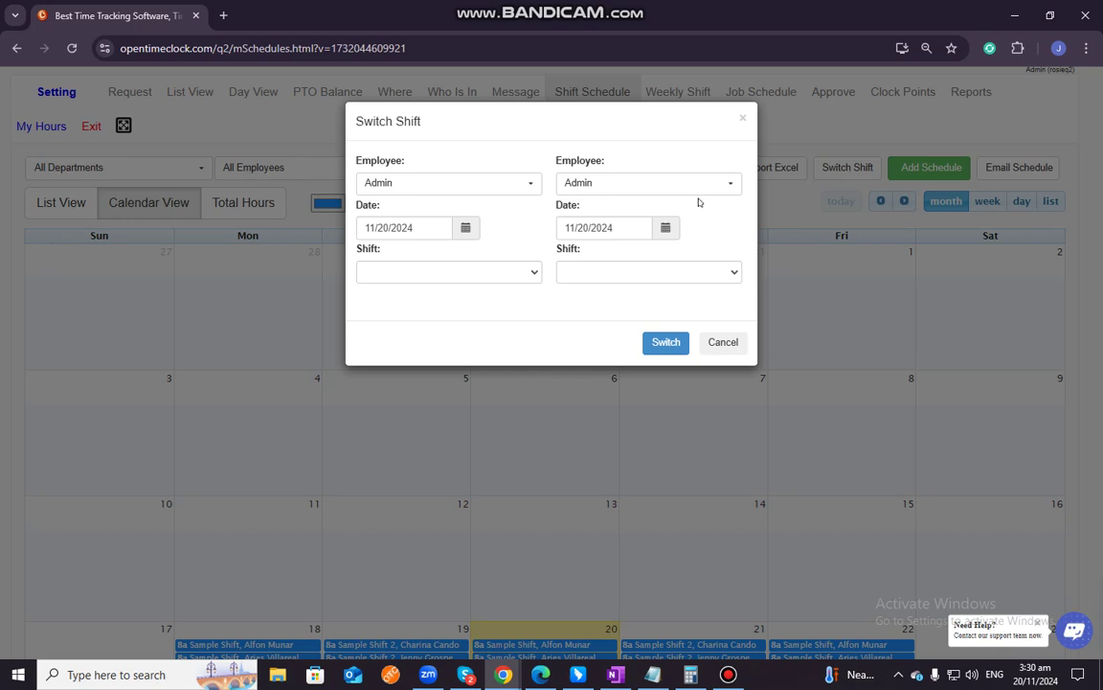
pyautogui.click(485, 183)
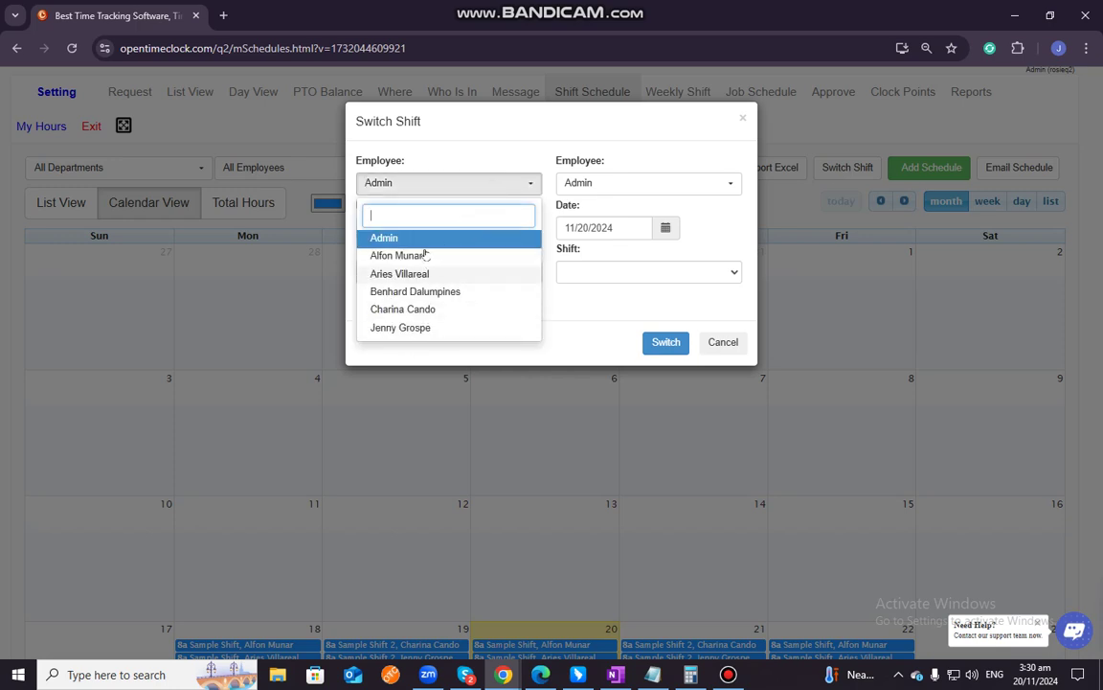
pyautogui.click(421, 255)
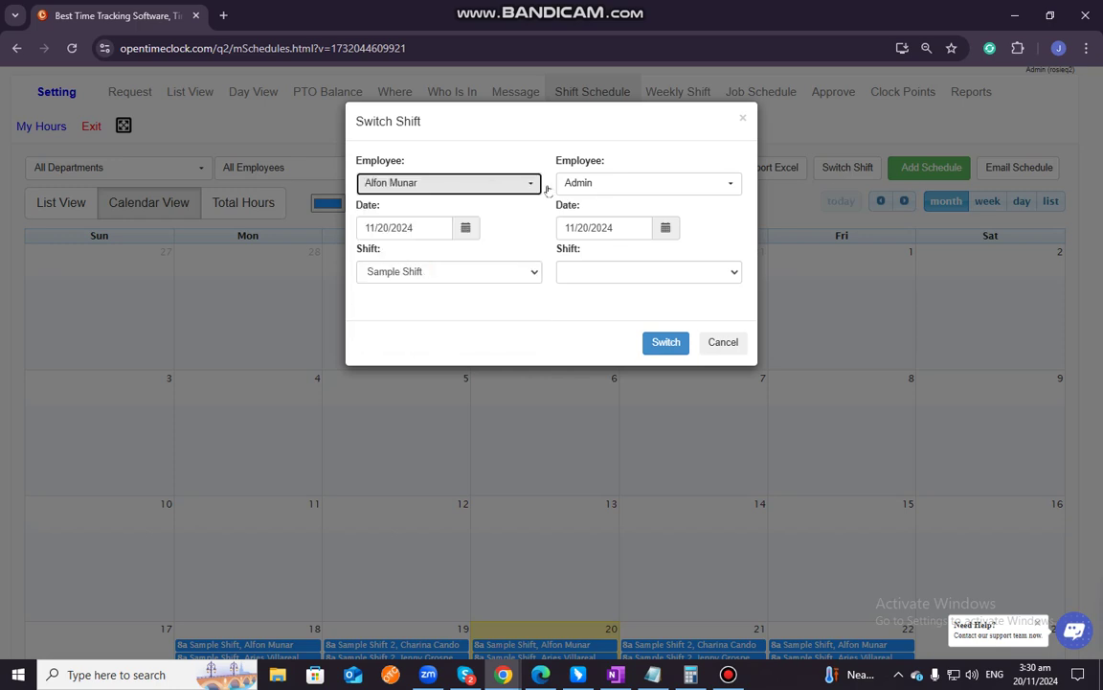
pyautogui.click(600, 182)
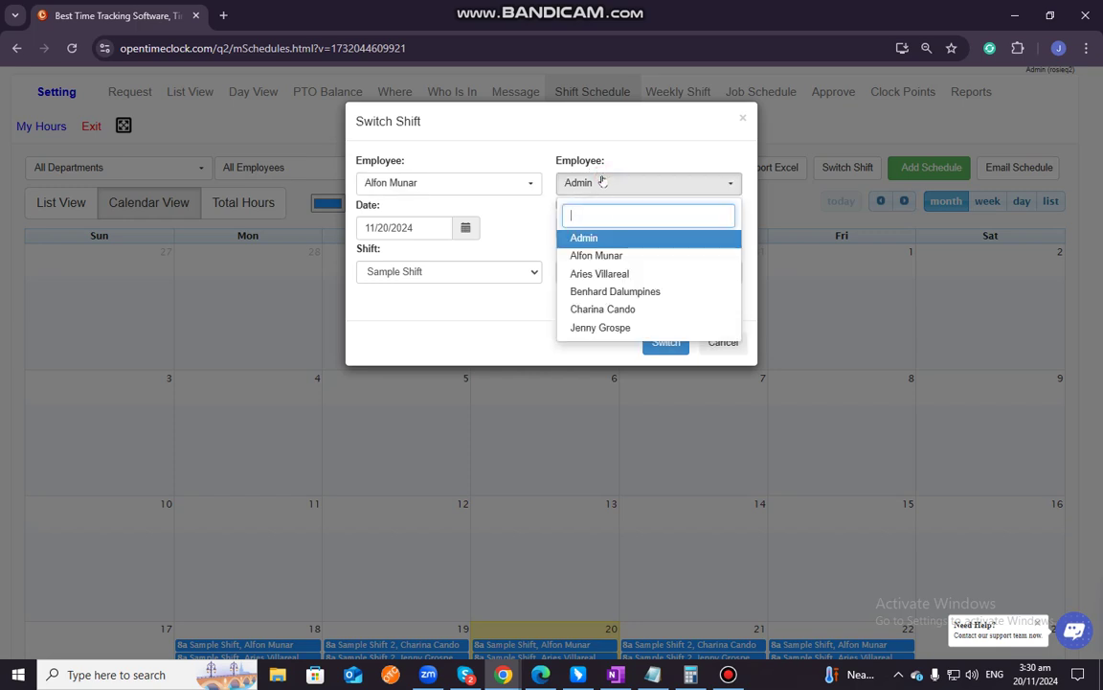
pyautogui.click(608, 311)
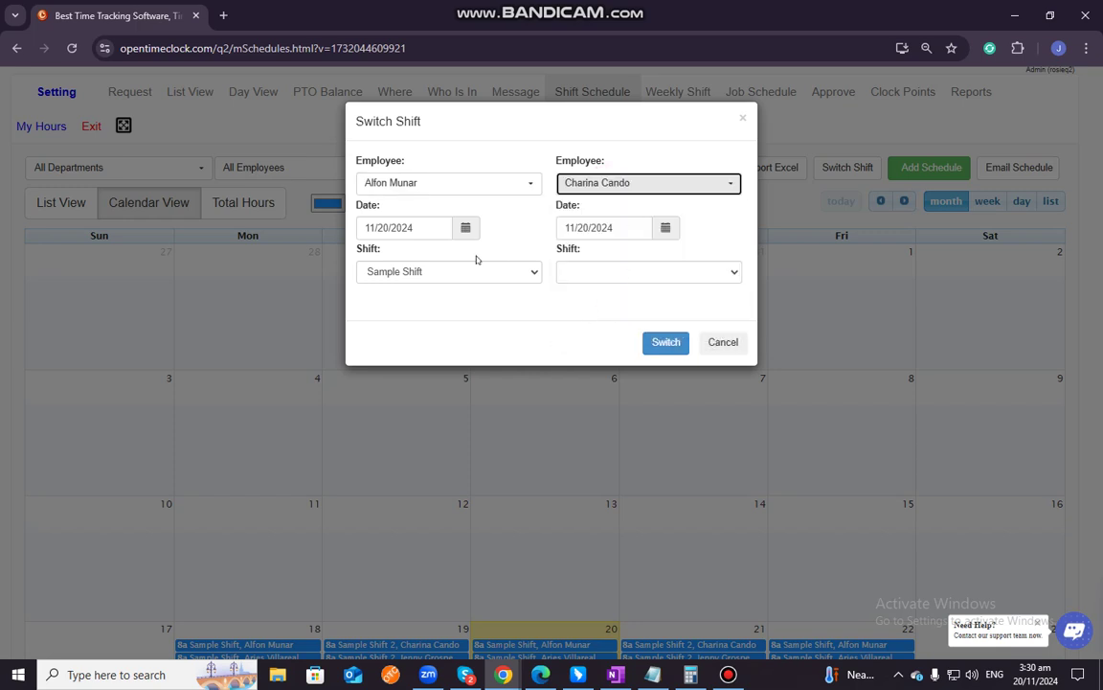
# Step: Set the first employee to 20 November with Sample Shift and the second to 21 November
pyautogui.click(465, 227)
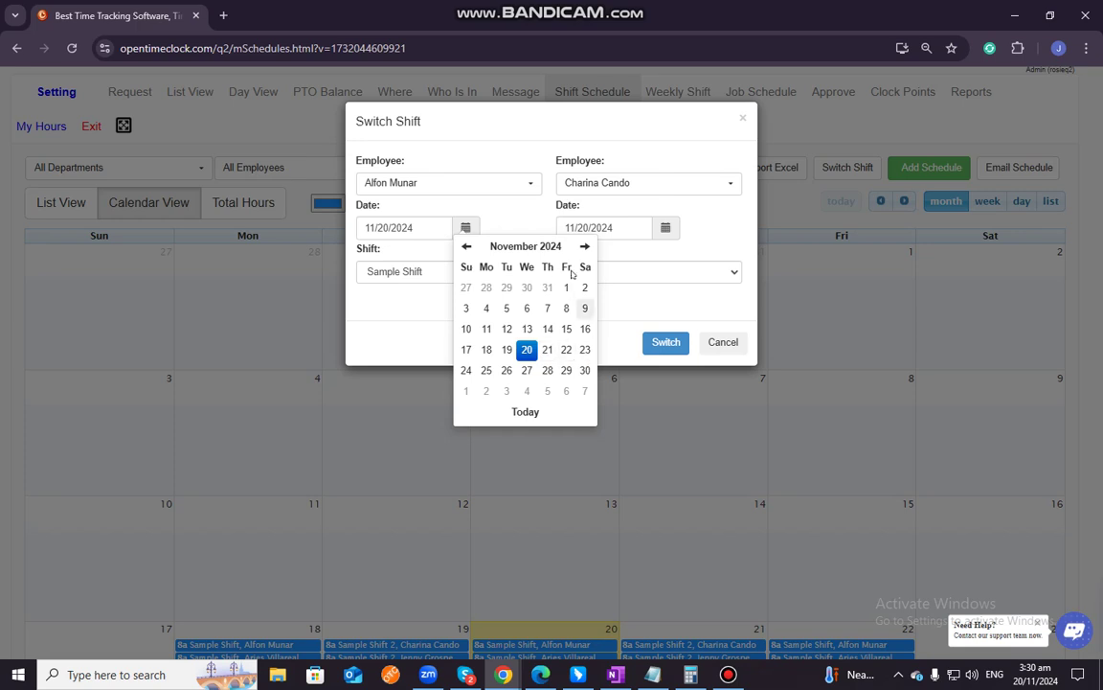
pyautogui.click(528, 350)
pyautogui.click(665, 230)
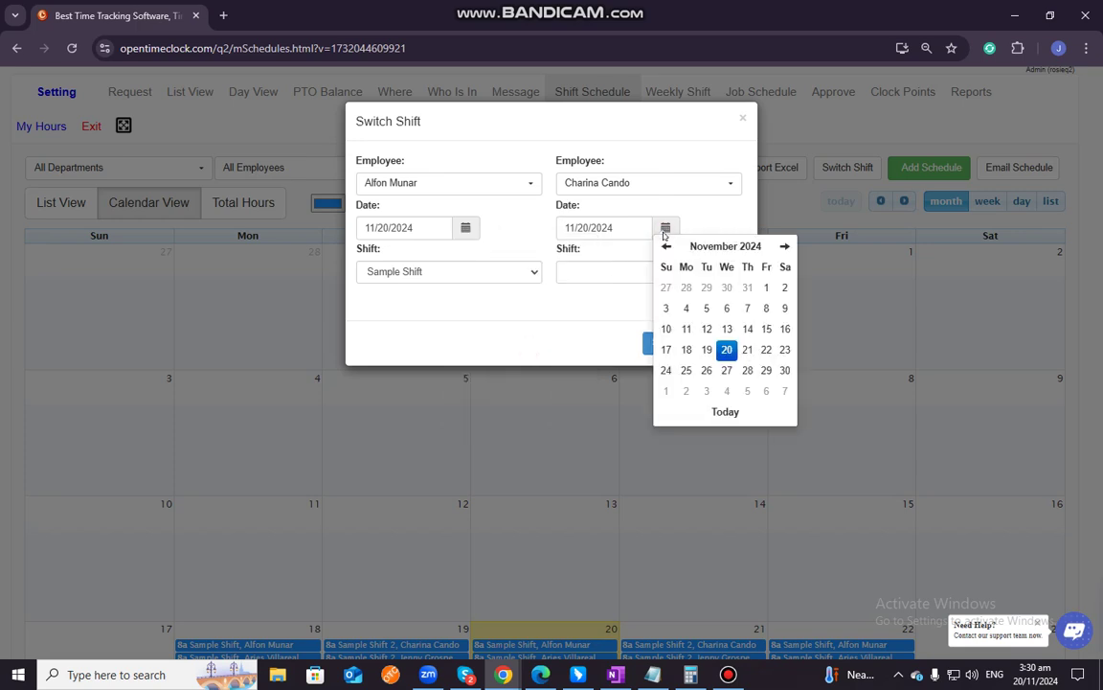
pyautogui.click(766, 350)
pyautogui.click(512, 275)
pyautogui.click(613, 277)
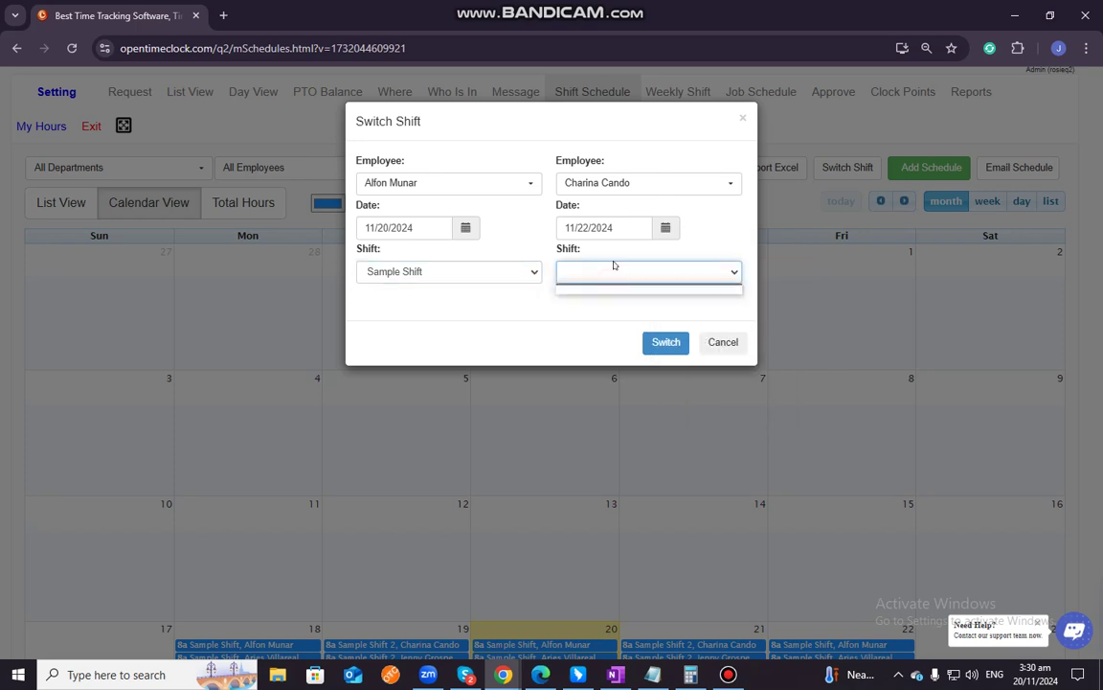
pyautogui.click(661, 226)
pyautogui.click(665, 227)
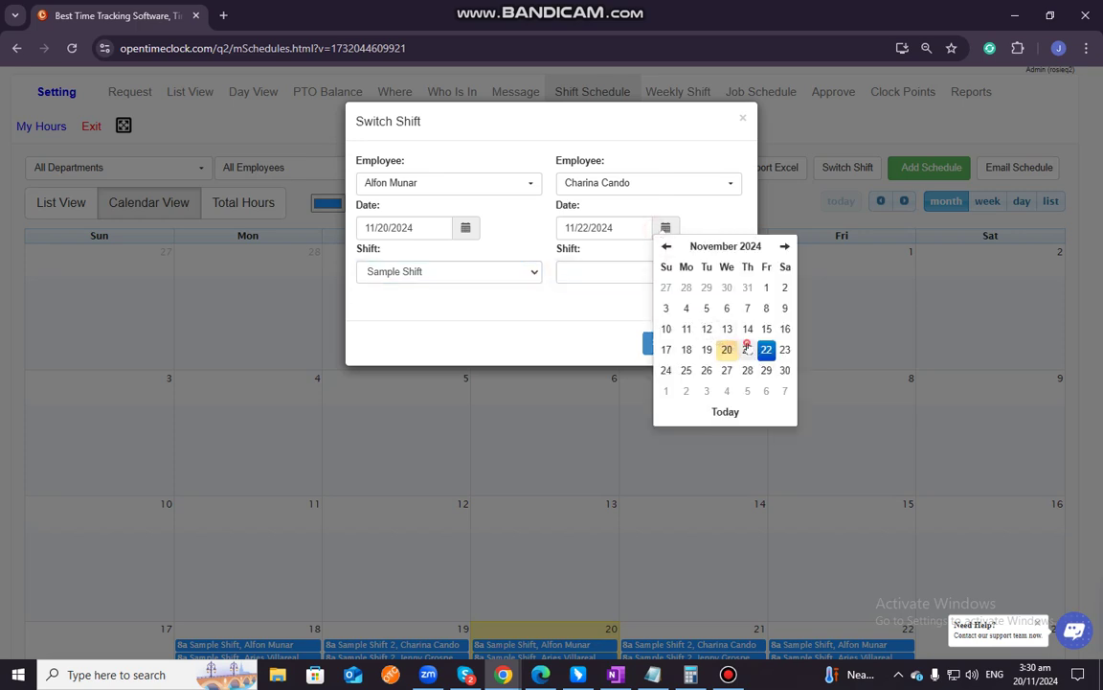
pyautogui.click(747, 349)
pyautogui.click(626, 276)
pyautogui.click(622, 293)
pyautogui.click(468, 273)
pyautogui.click(469, 273)
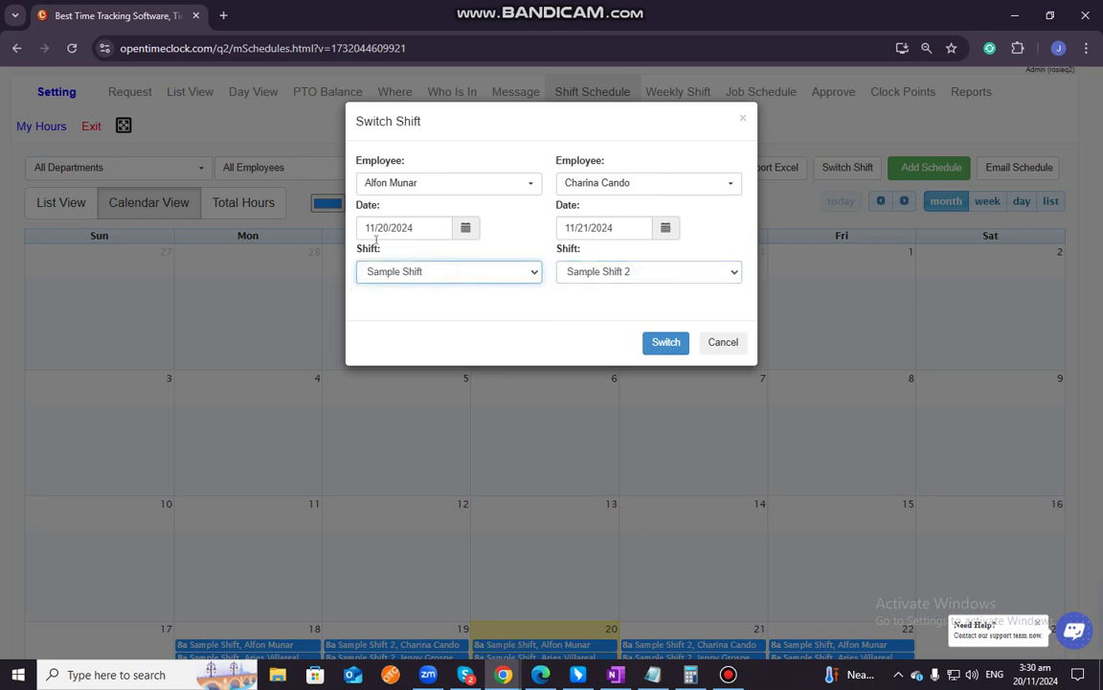
# Step: Recheck both employees, dates and Sample Shift, then submit the switch
pyautogui.click(424, 180)
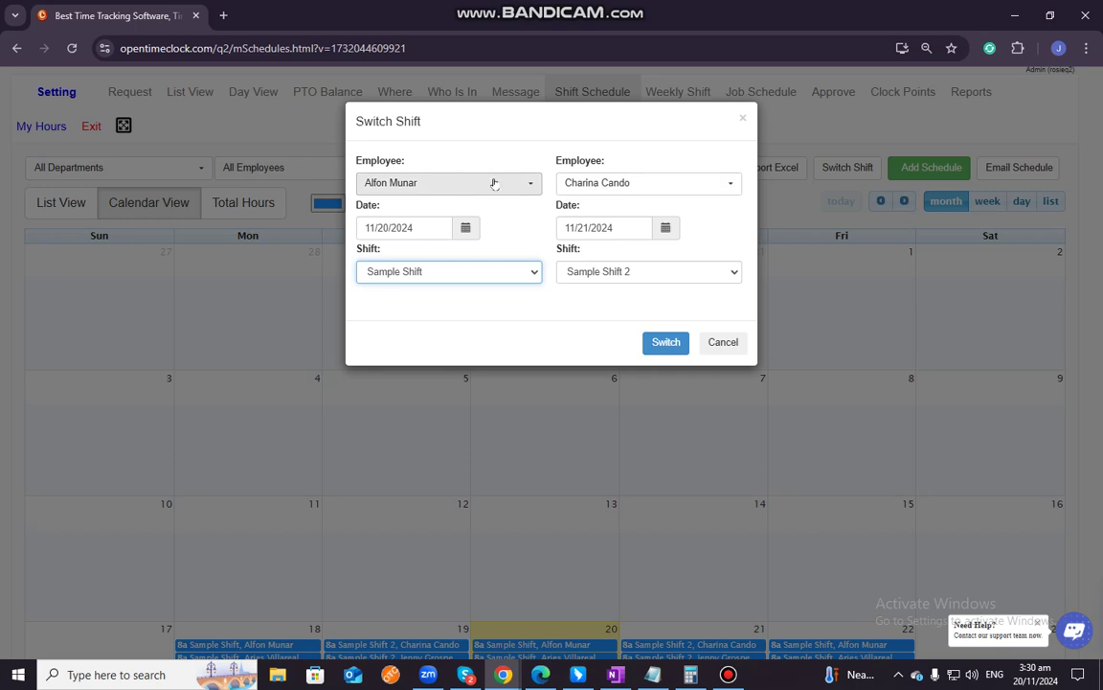
pyautogui.click(623, 182)
pyautogui.click(616, 208)
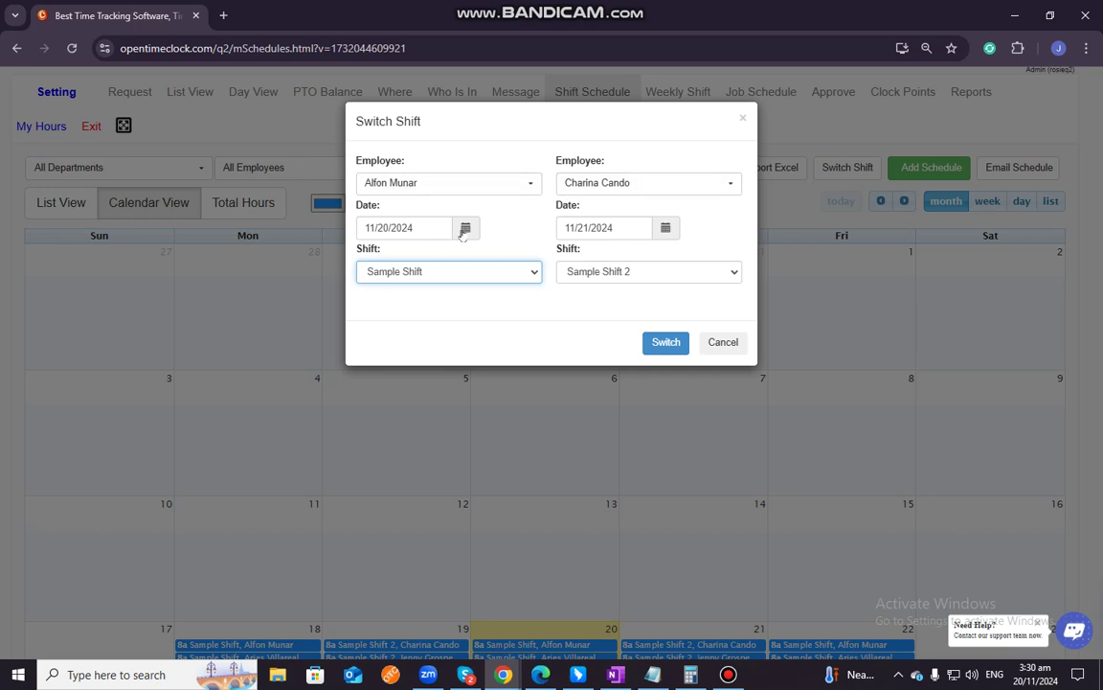
pyautogui.click(465, 227)
pyautogui.click(666, 227)
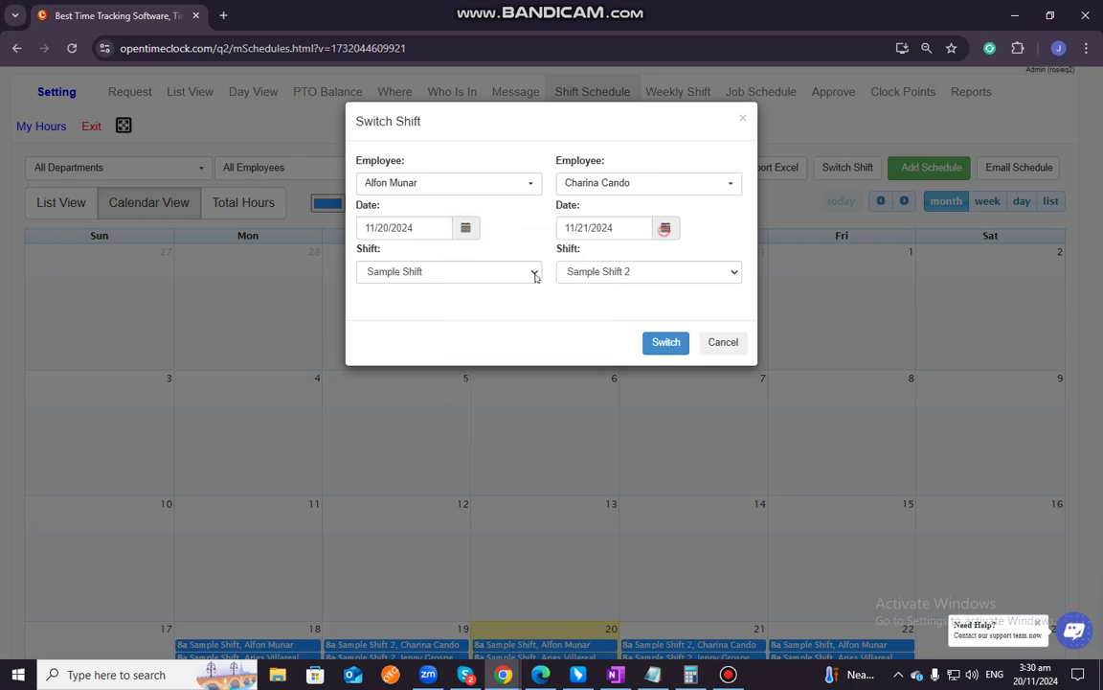
pyautogui.click(398, 271)
pyautogui.click(584, 326)
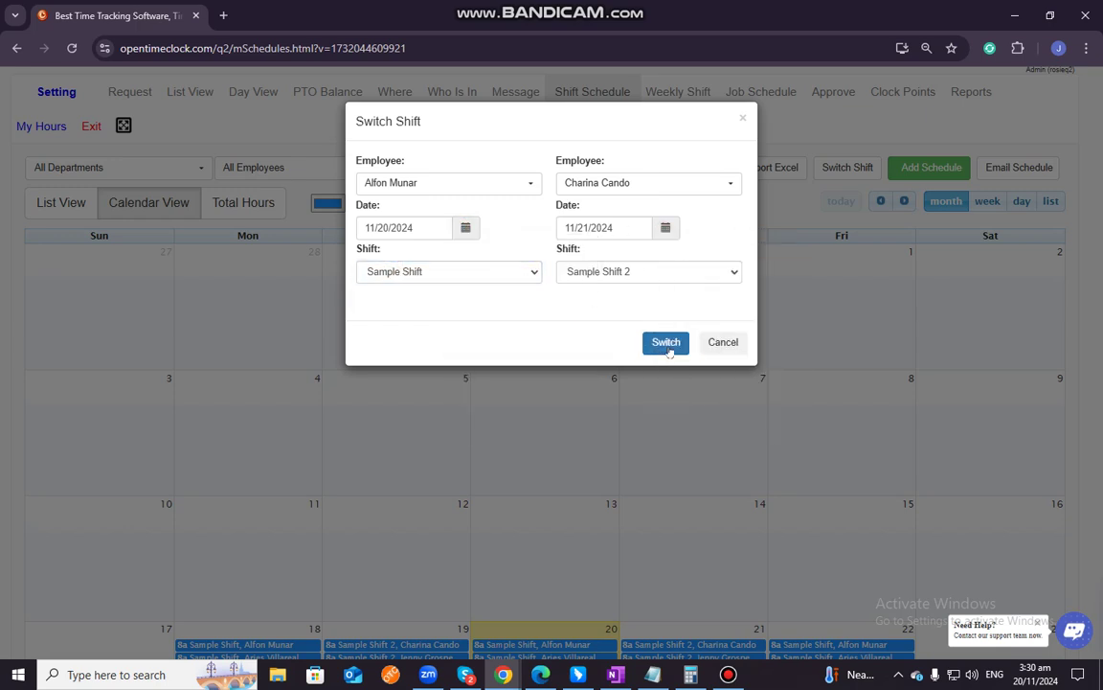
pyautogui.click(667, 344)
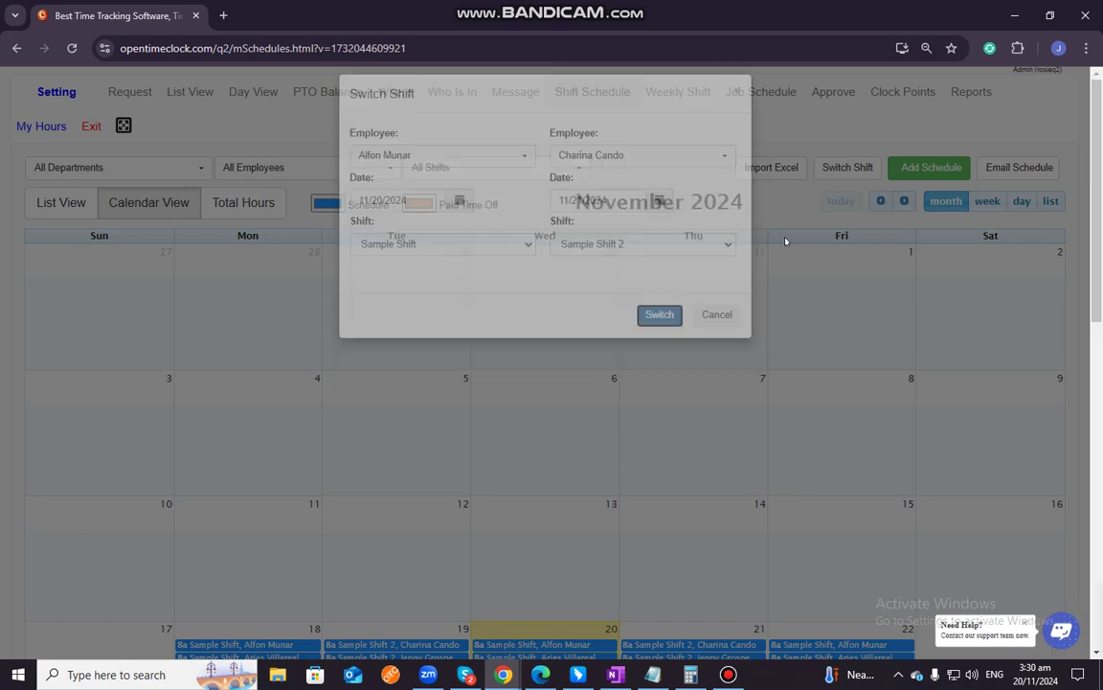
# Step: Check the swapped shifts in the week of the 17th, then bring up Email Schedule for 11/01–11/30/2024
pyautogui.scroll(-3, 575, 330)
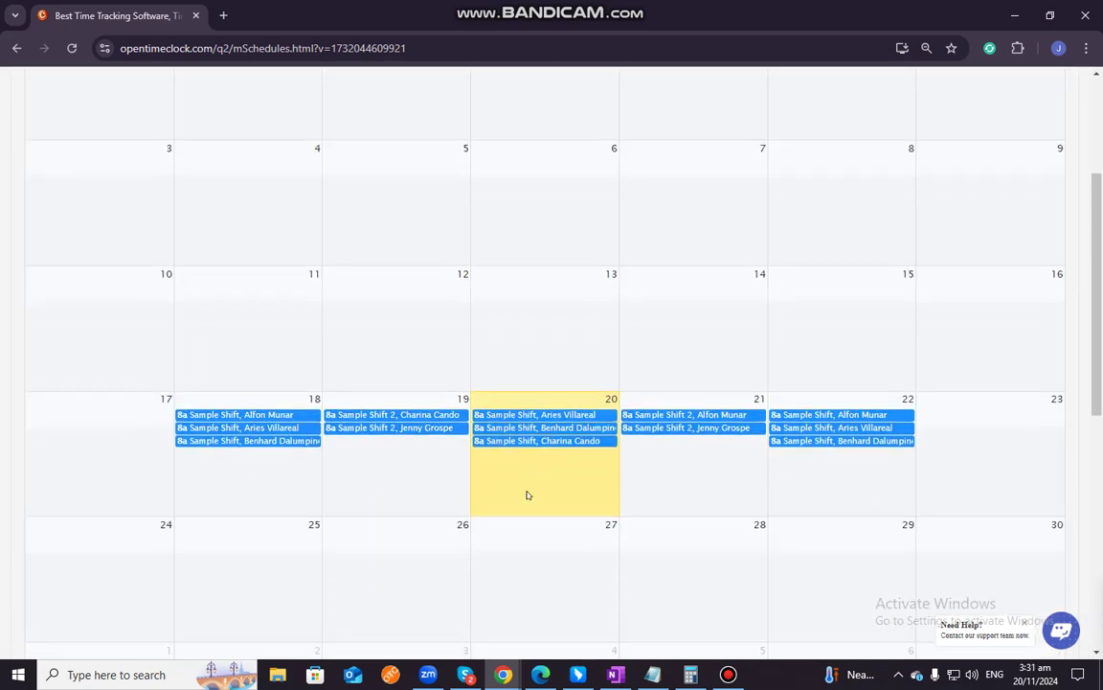
pyautogui.scroll(1, 662, 485)
pyautogui.scroll(3, 661, 485)
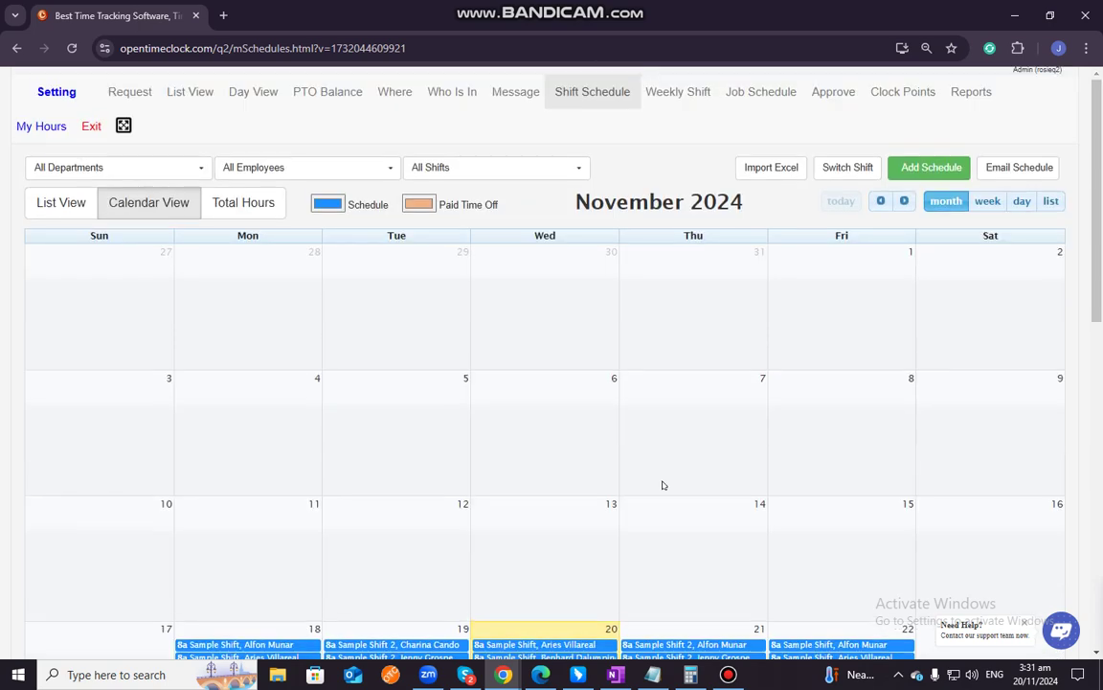
pyautogui.click(991, 169)
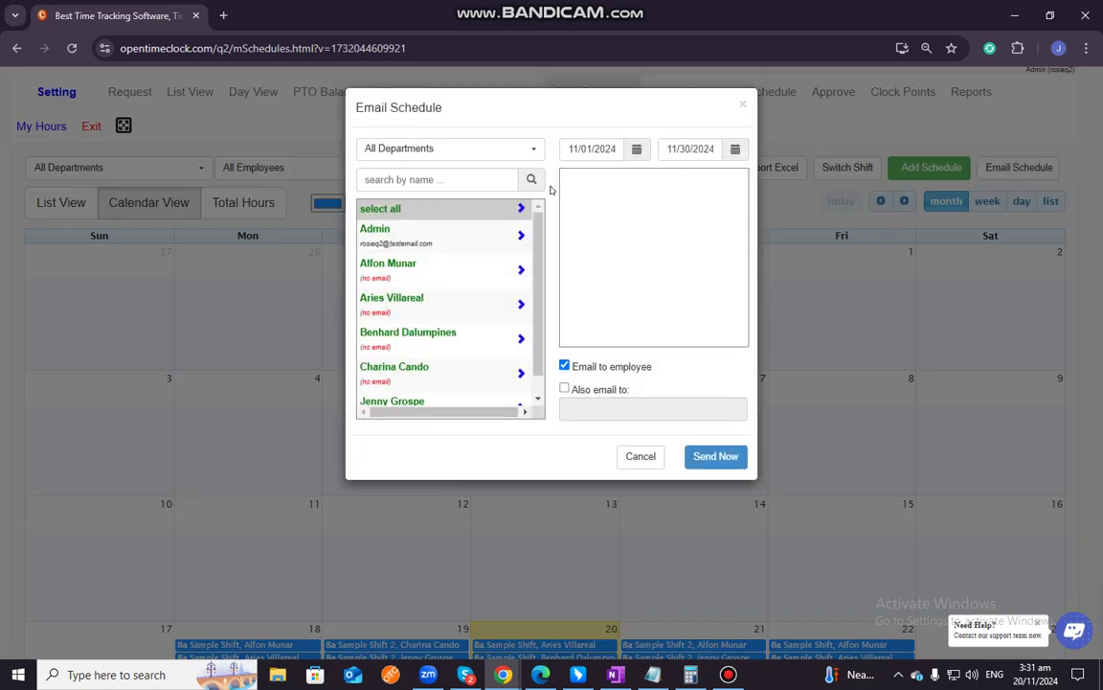
# Step: Add one employee to the recipients and leave 'Also email to' turned off
pyautogui.scroll(-1, 431, 369)
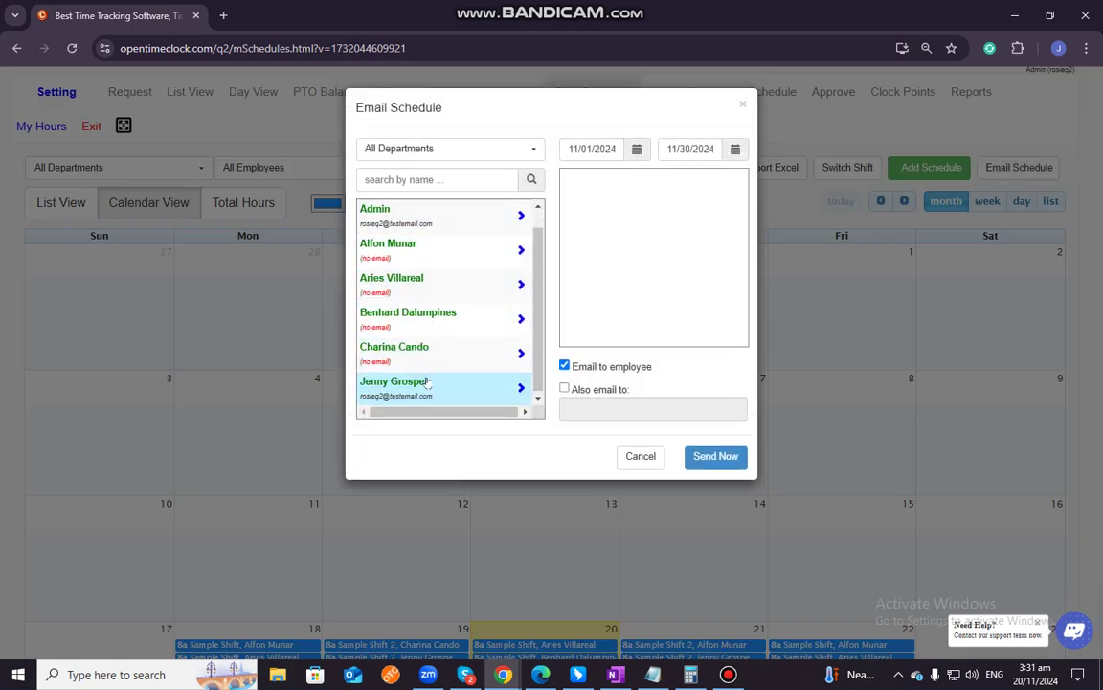
pyautogui.scroll(1, 426, 364)
pyautogui.scroll(-1, 463, 374)
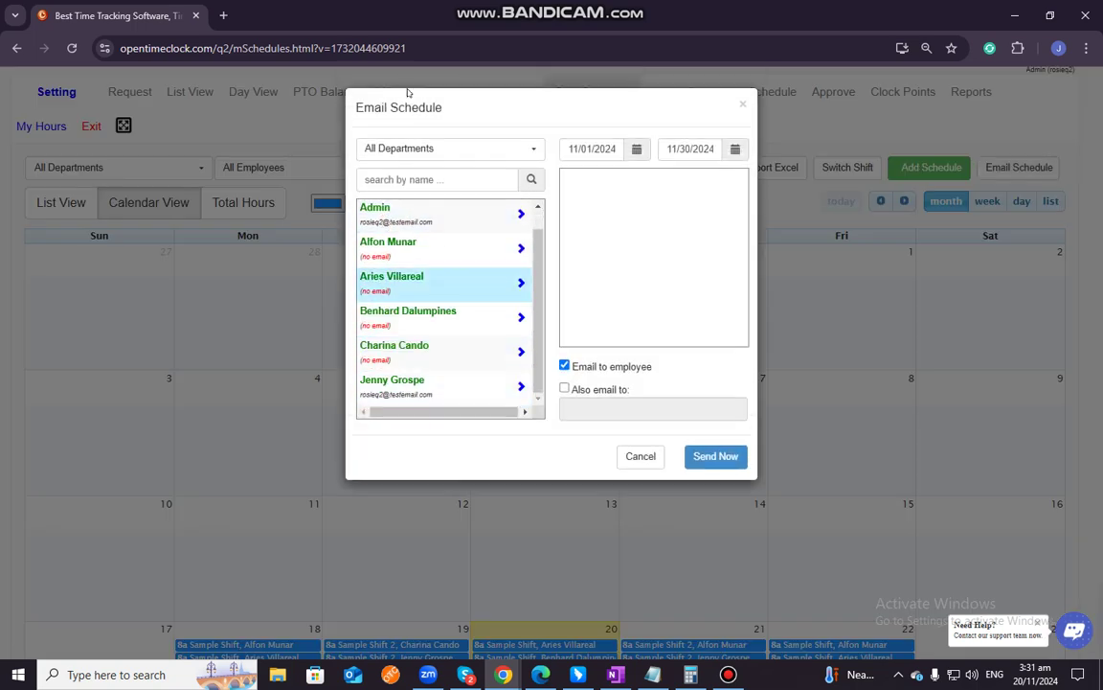
pyautogui.click(389, 391)
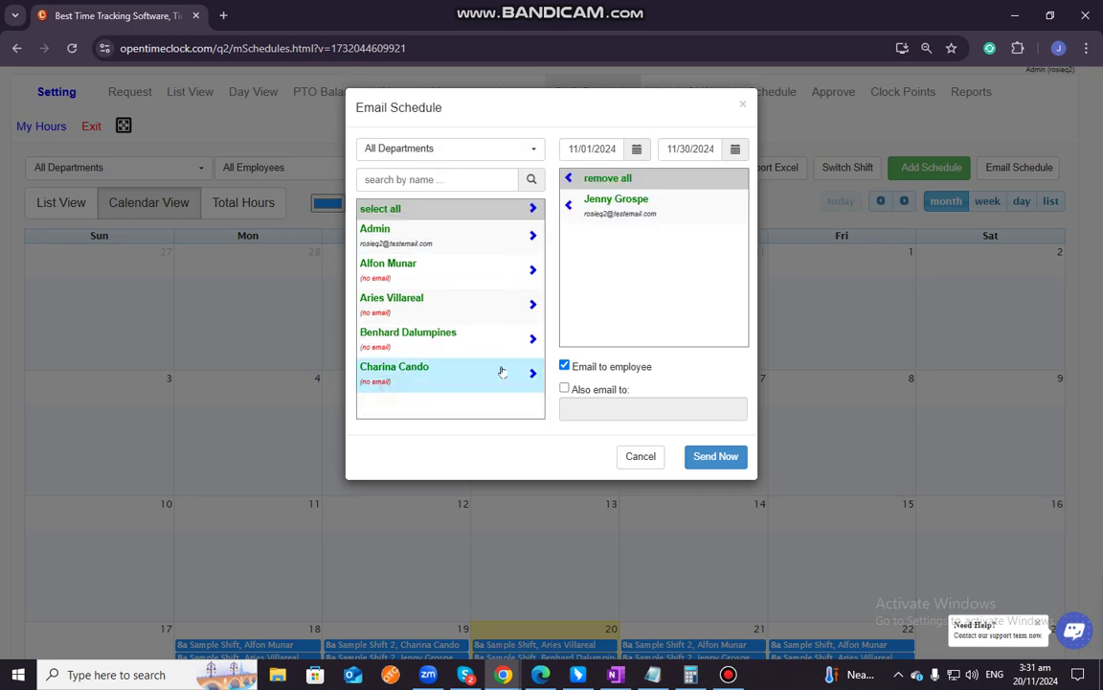
pyautogui.click(565, 389)
pyautogui.click(569, 409)
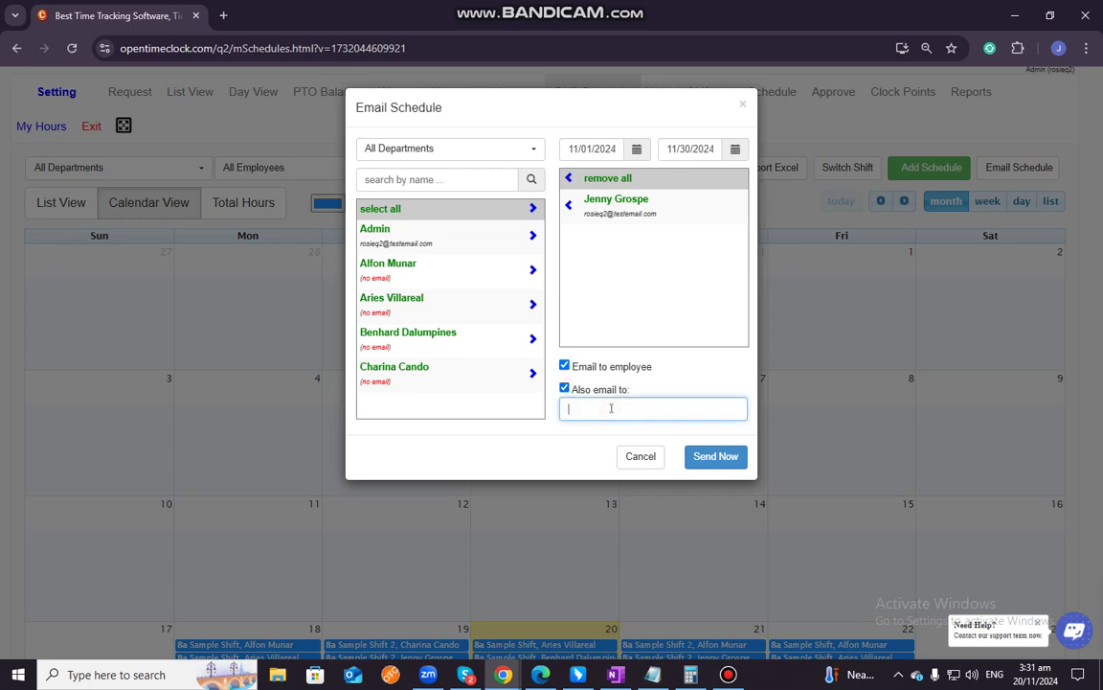
pyautogui.click(565, 388)
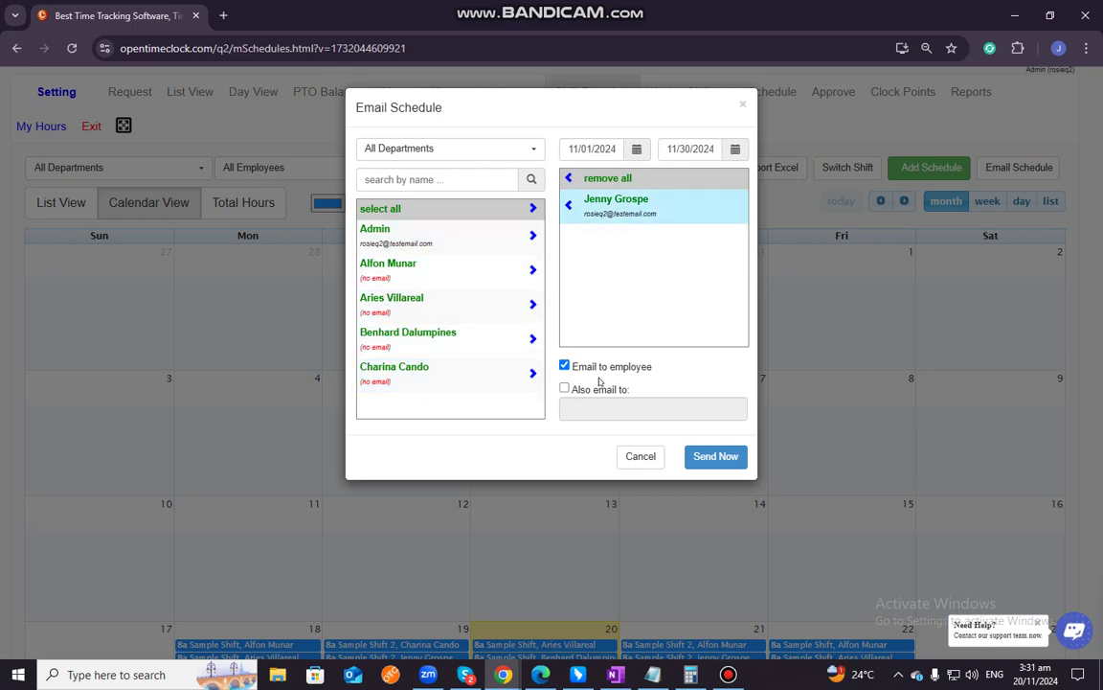
# Step: Send the schedule email, dismiss the completion alert, and close the form
pyautogui.click(713, 456)
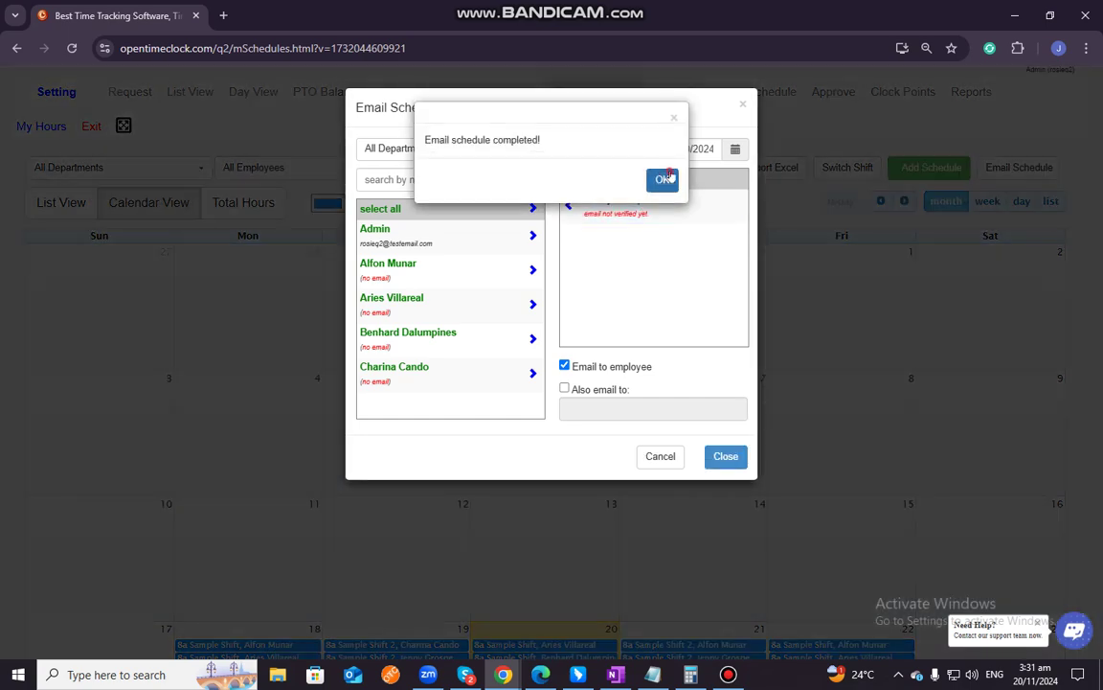
pyautogui.click(659, 179)
pyautogui.click(717, 456)
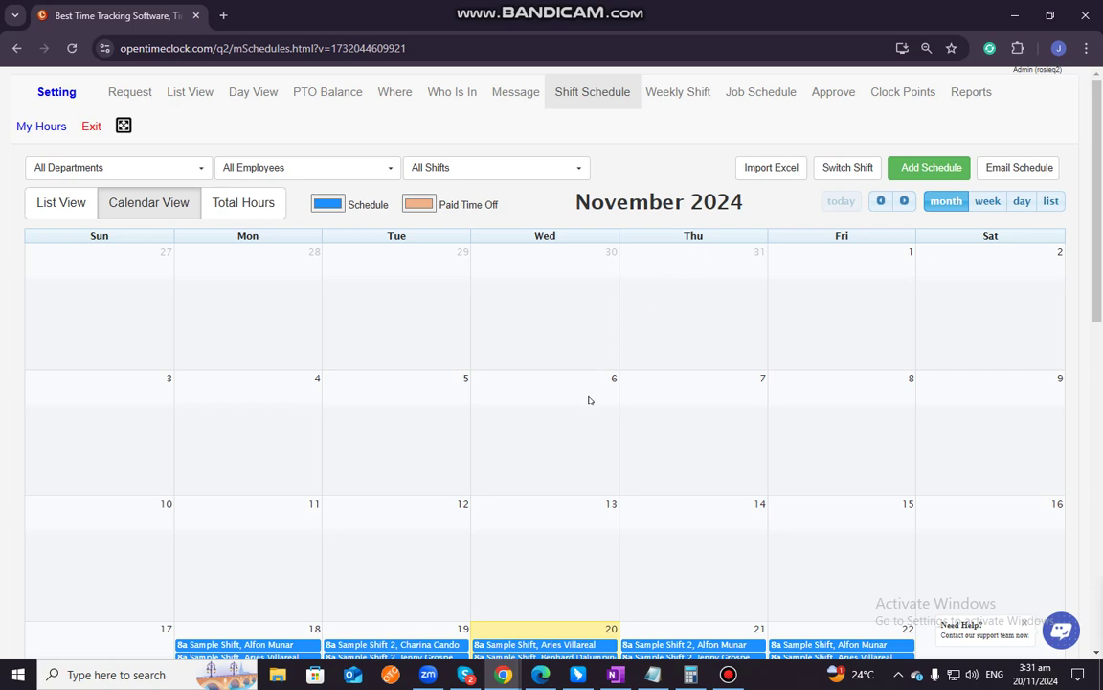
# Step: Go to the Job Schedule page showing the empty November 2024 calendar
pyautogui.scroll(-2, 591, 398)
pyautogui.scroll(2, 592, 398)
pyautogui.click(758, 88)
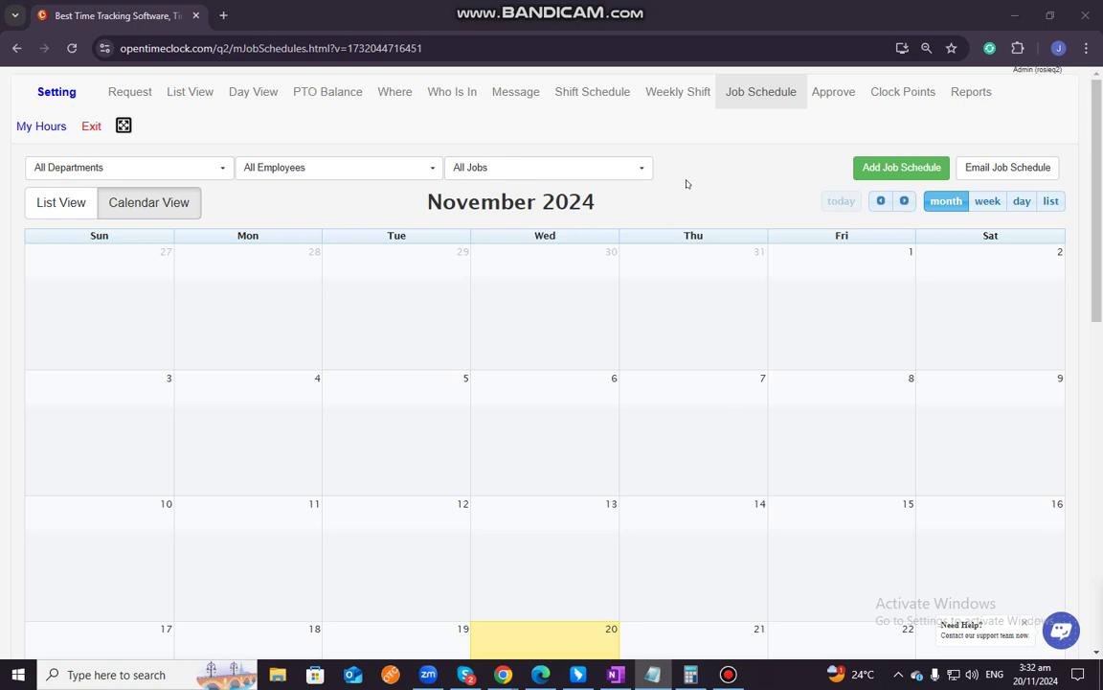
pyautogui.click(216, 168)
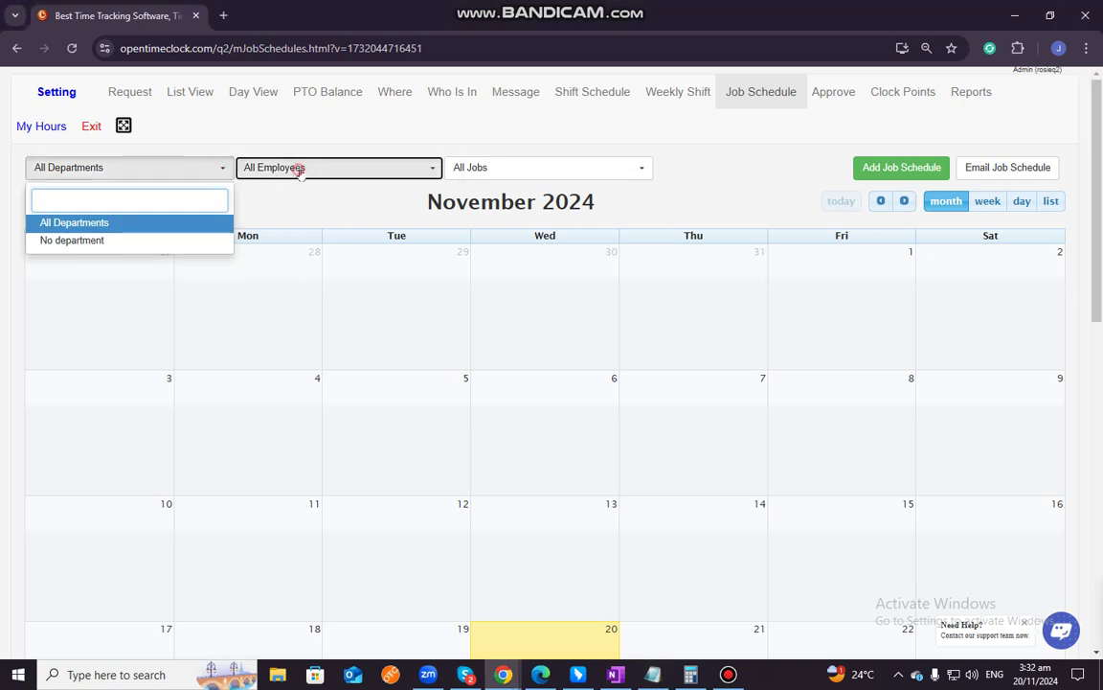
pyautogui.click(297, 168)
pyautogui.click(472, 168)
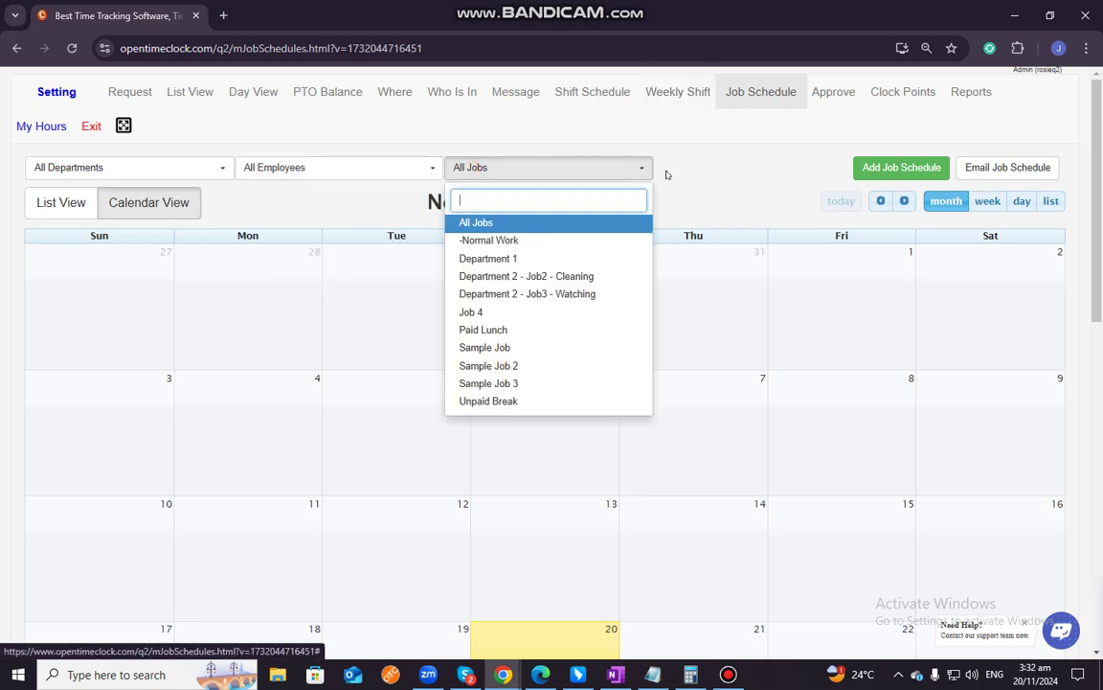
pyautogui.click(615, 169)
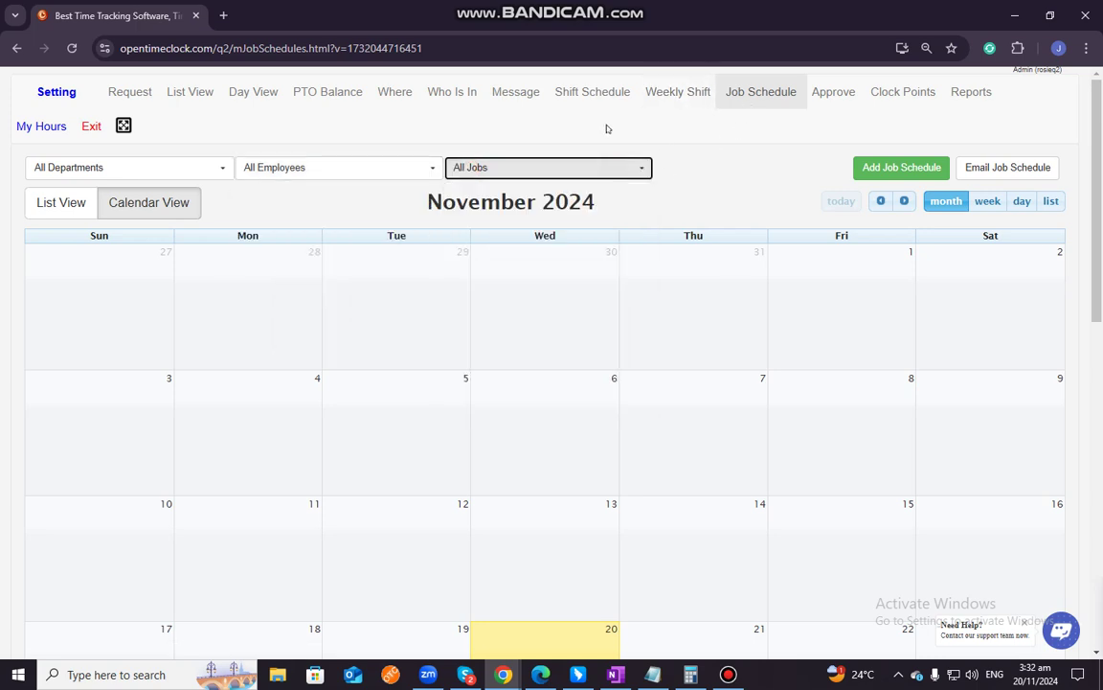
pyautogui.click(83, 209)
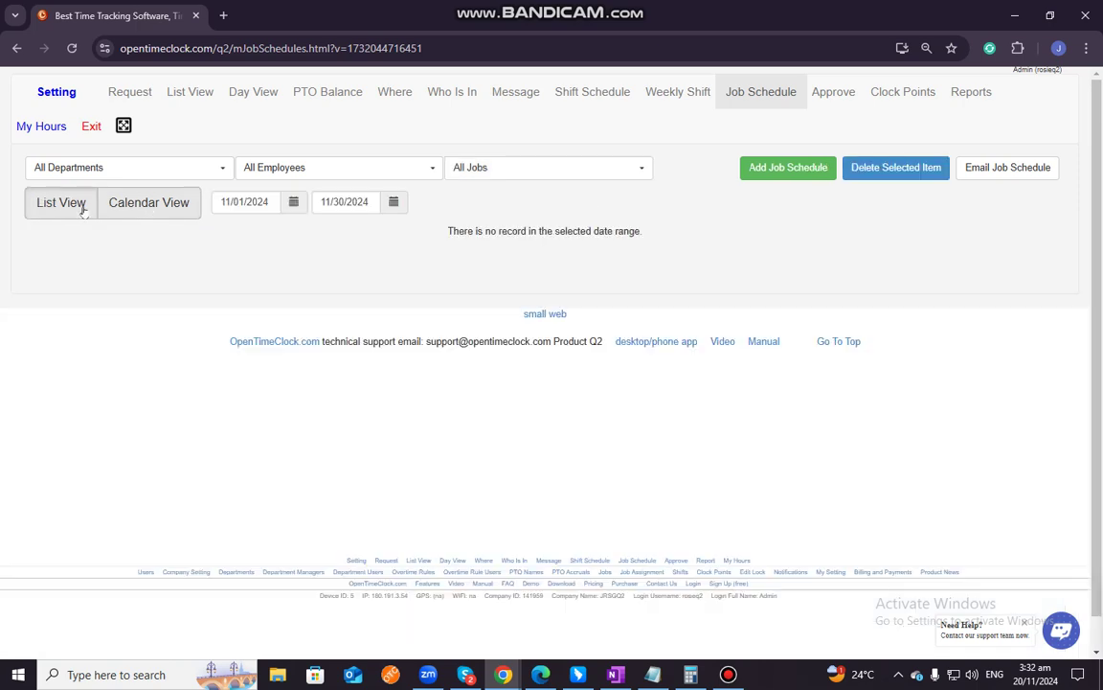
pyautogui.click(137, 211)
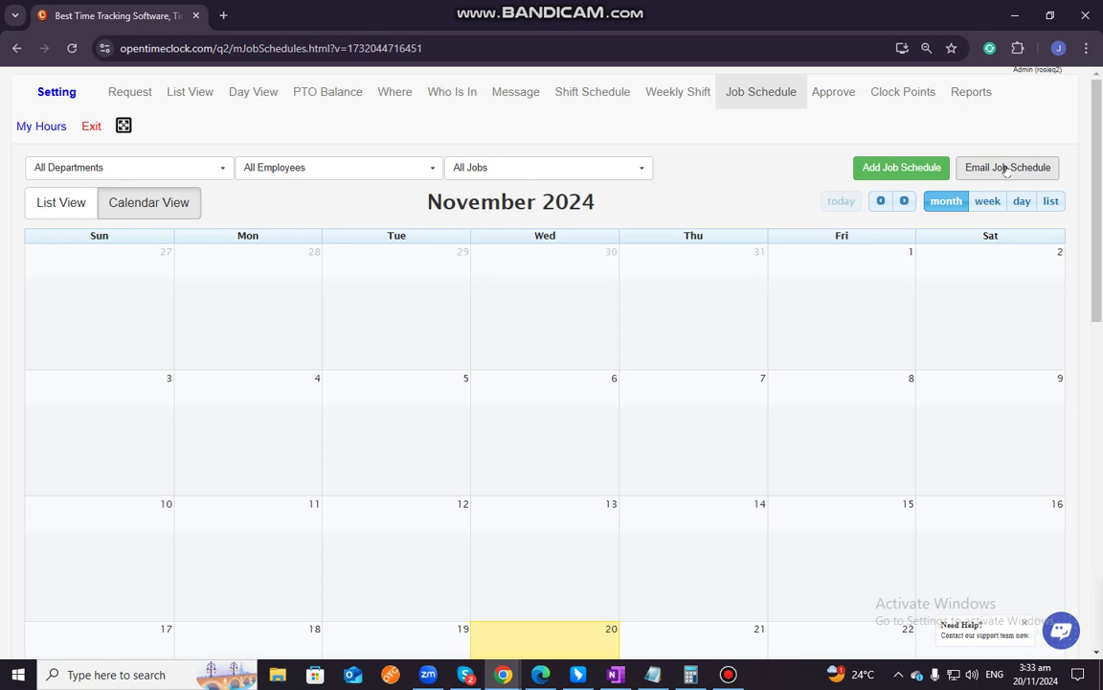
# Step: Start a new job schedule assigning Sample Job to three employees
pyautogui.click(910, 168)
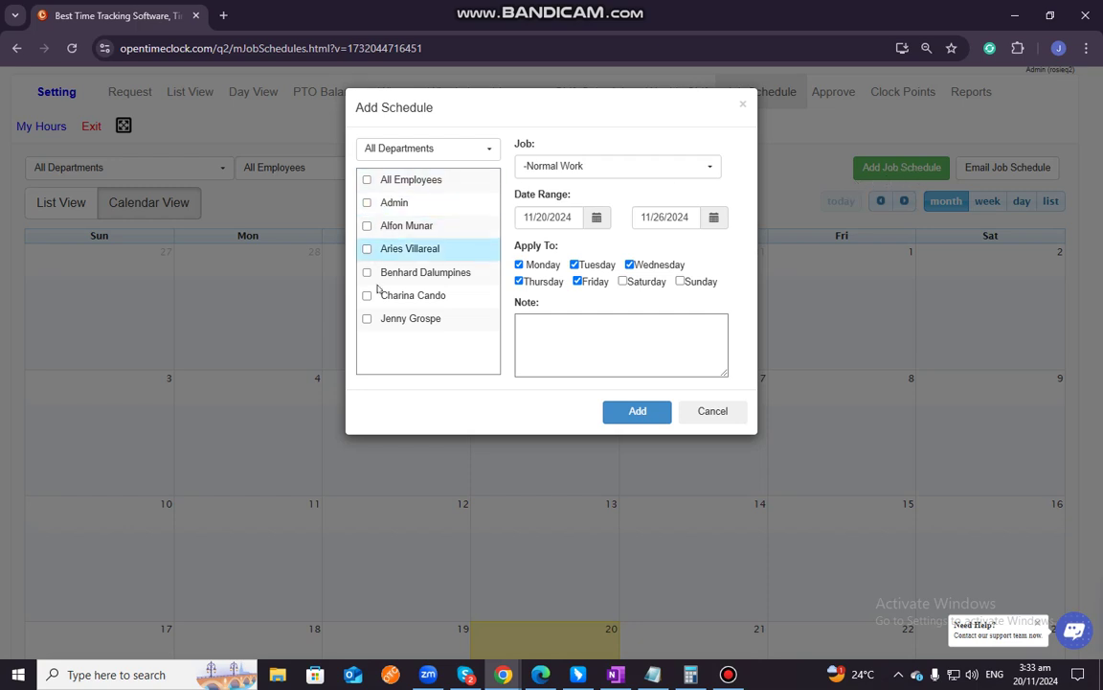
pyautogui.click(366, 226)
pyautogui.click(366, 249)
pyautogui.click(367, 272)
pyautogui.click(624, 174)
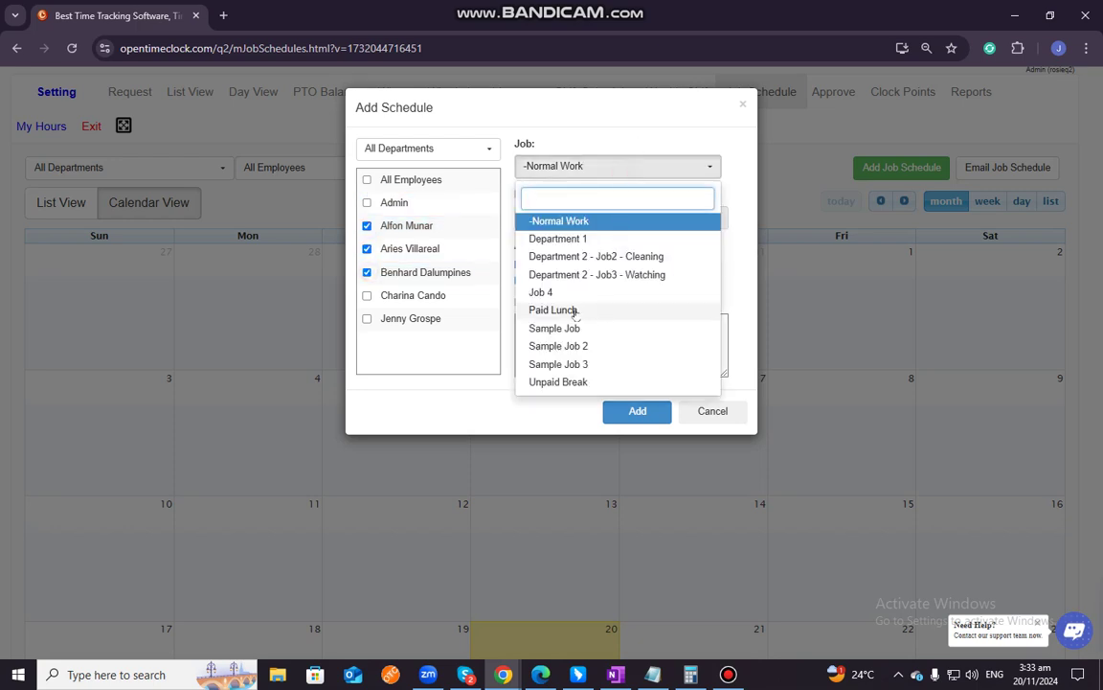
pyautogui.click(565, 324)
# Step: Set dates 11/18/2024 to 11/22/2024, exclude Tuesday and Thursday, and add the schedule
pyautogui.click(542, 217)
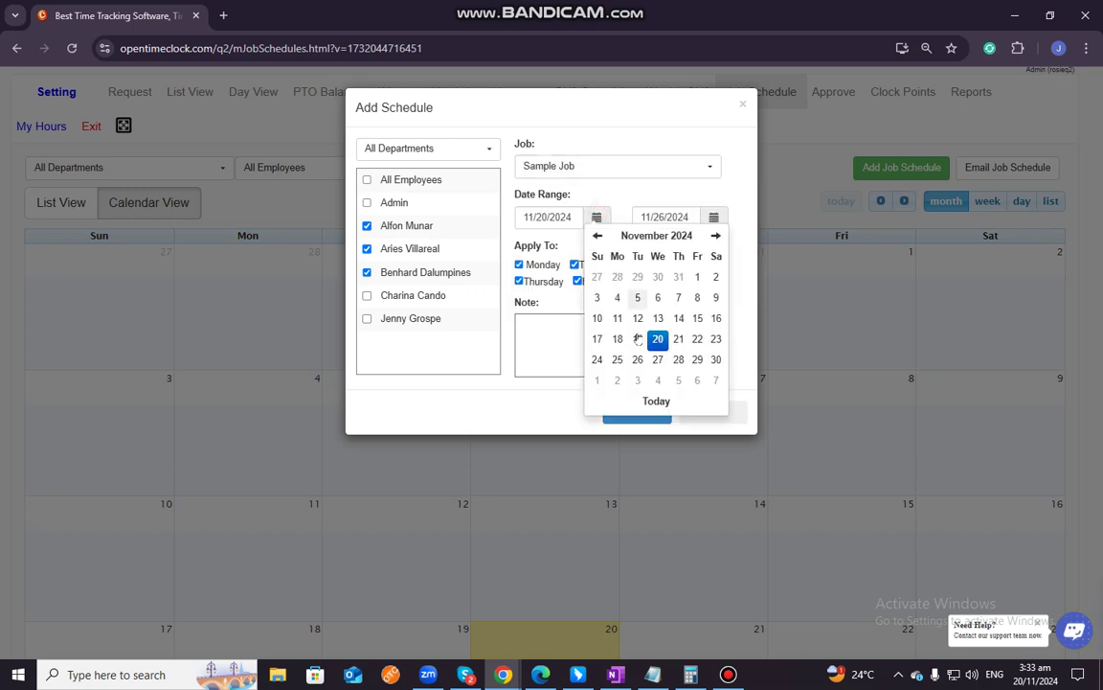
pyautogui.click(617, 338)
pyautogui.click(714, 216)
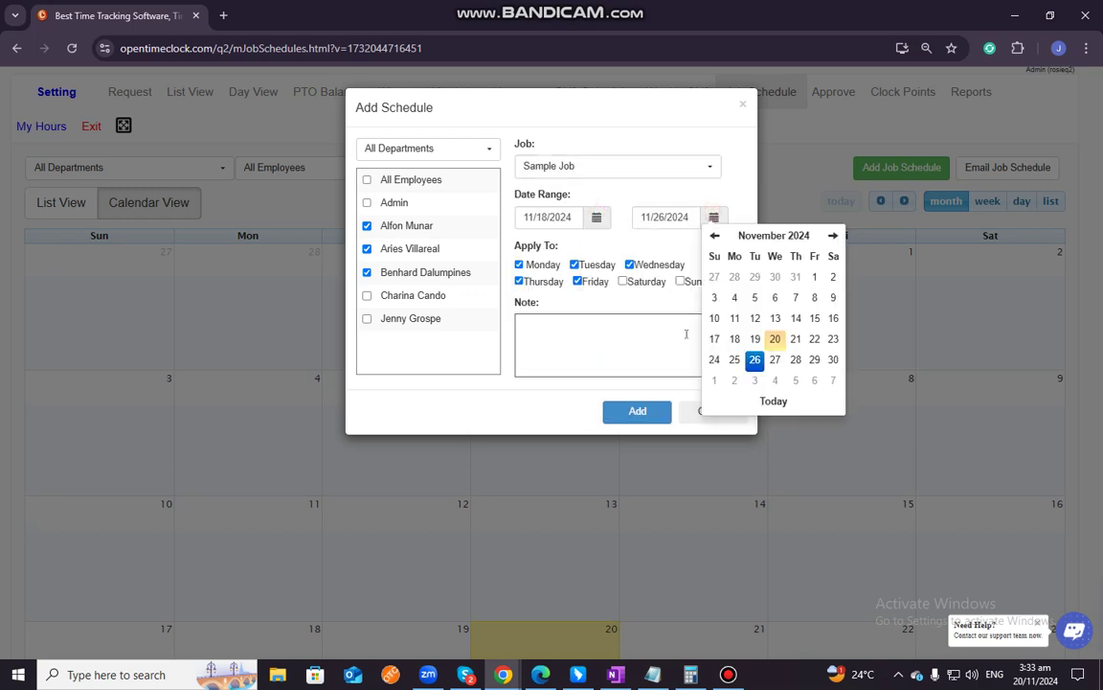
pyautogui.click(810, 338)
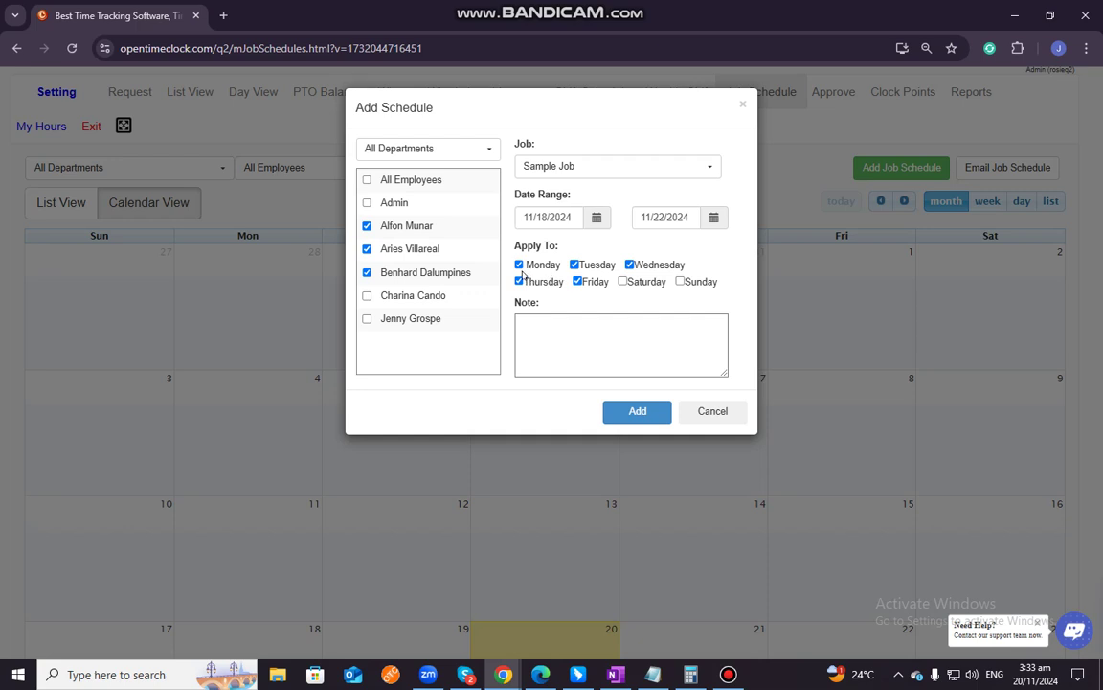
pyautogui.click(575, 265)
pyautogui.click(518, 281)
pyautogui.click(579, 336)
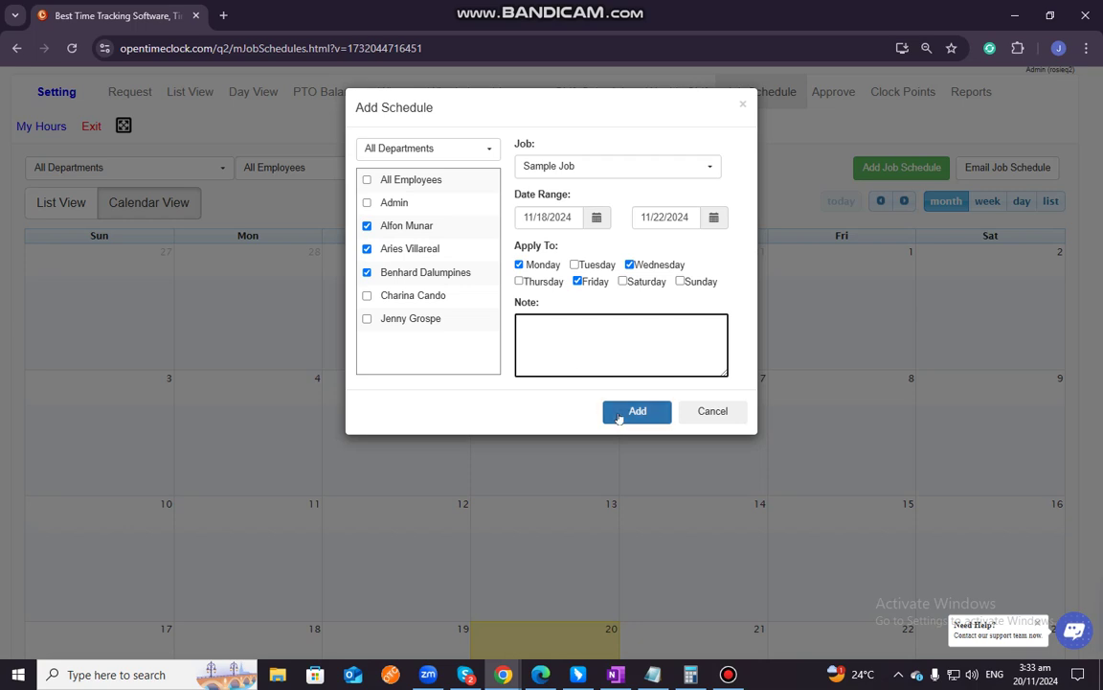
pyautogui.click(617, 413)
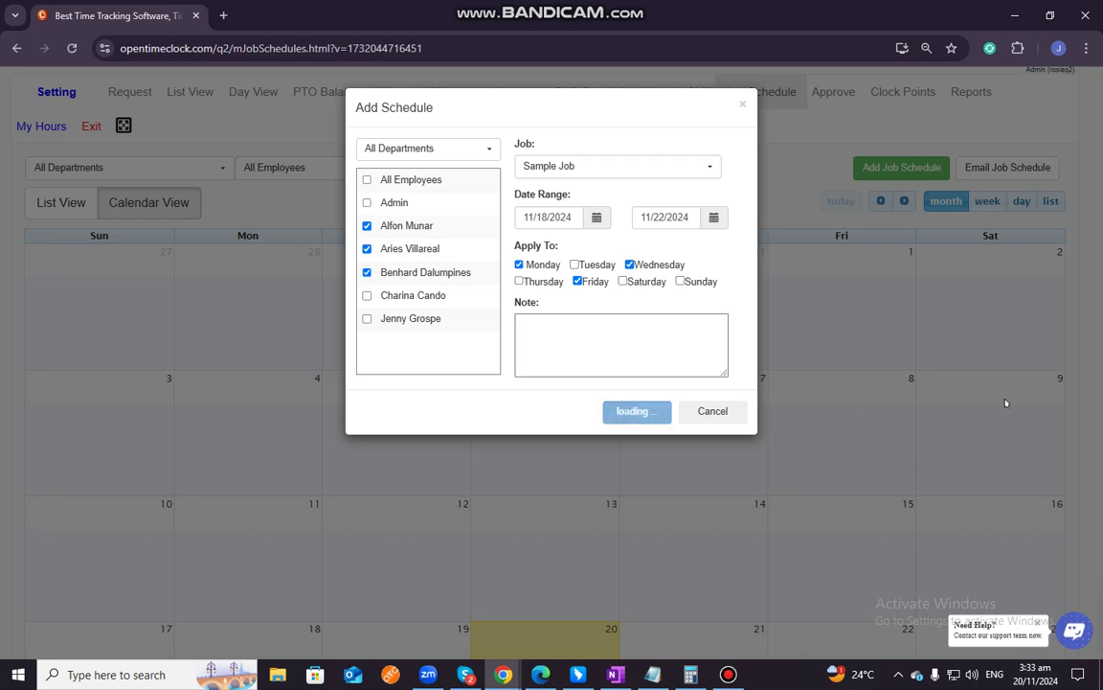
# Step: Scroll to the week of November 17 to view the 12a Sample Job entries on the 18th, 20th and 22nd
pyautogui.scroll(-3, 1006, 403)
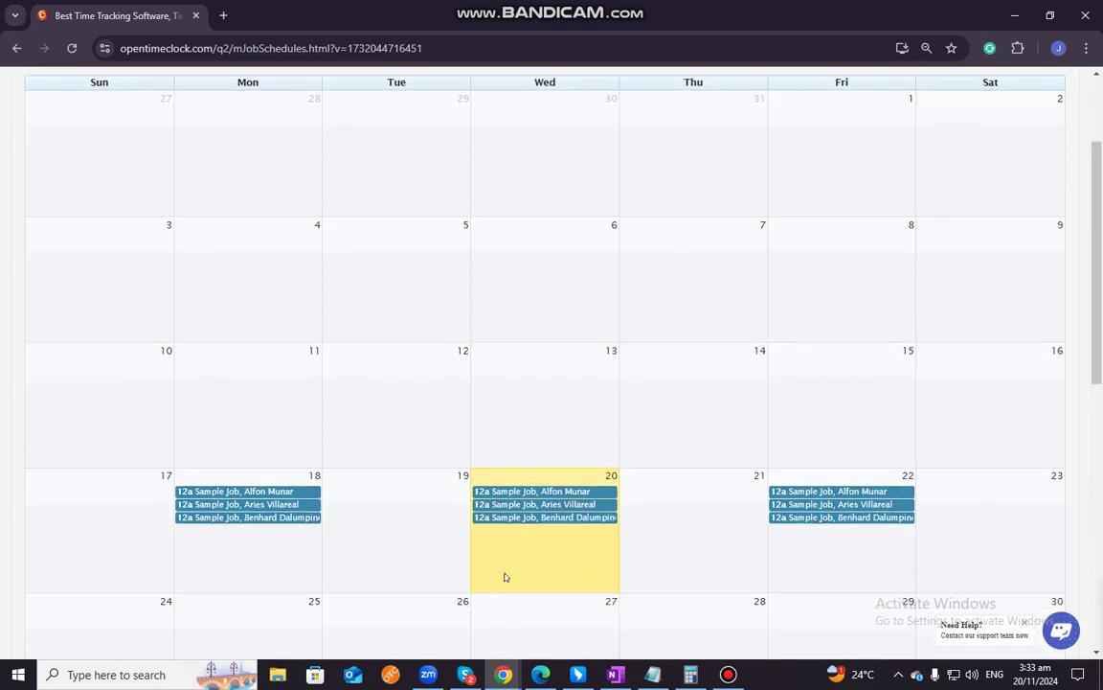
pyautogui.scroll(3, 801, 545)
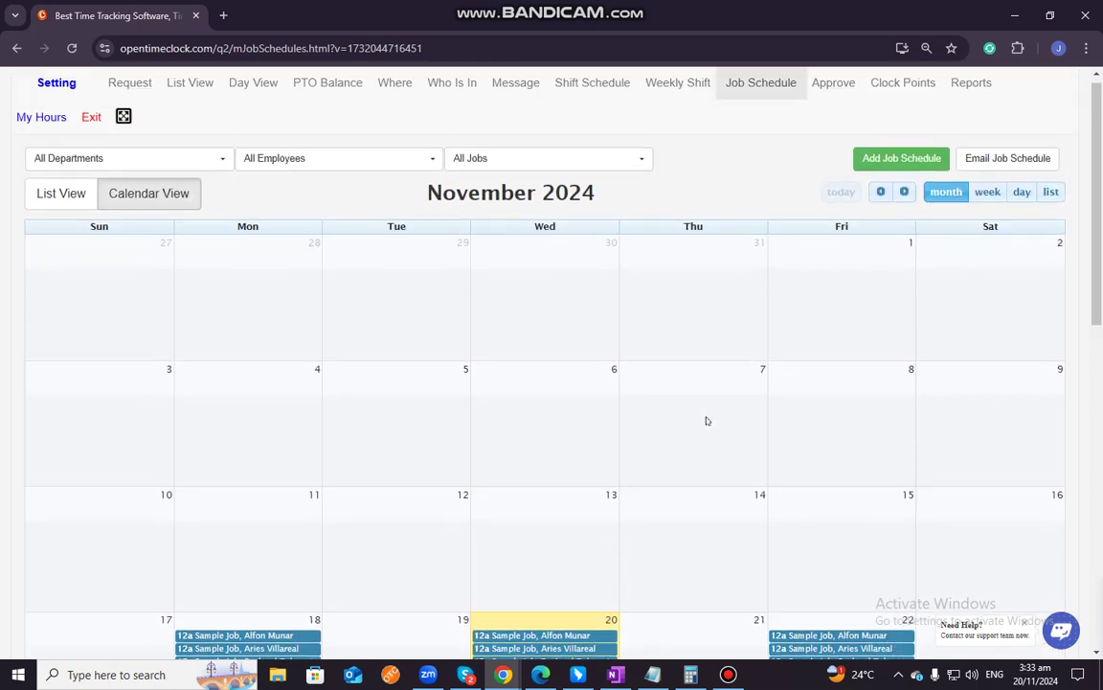